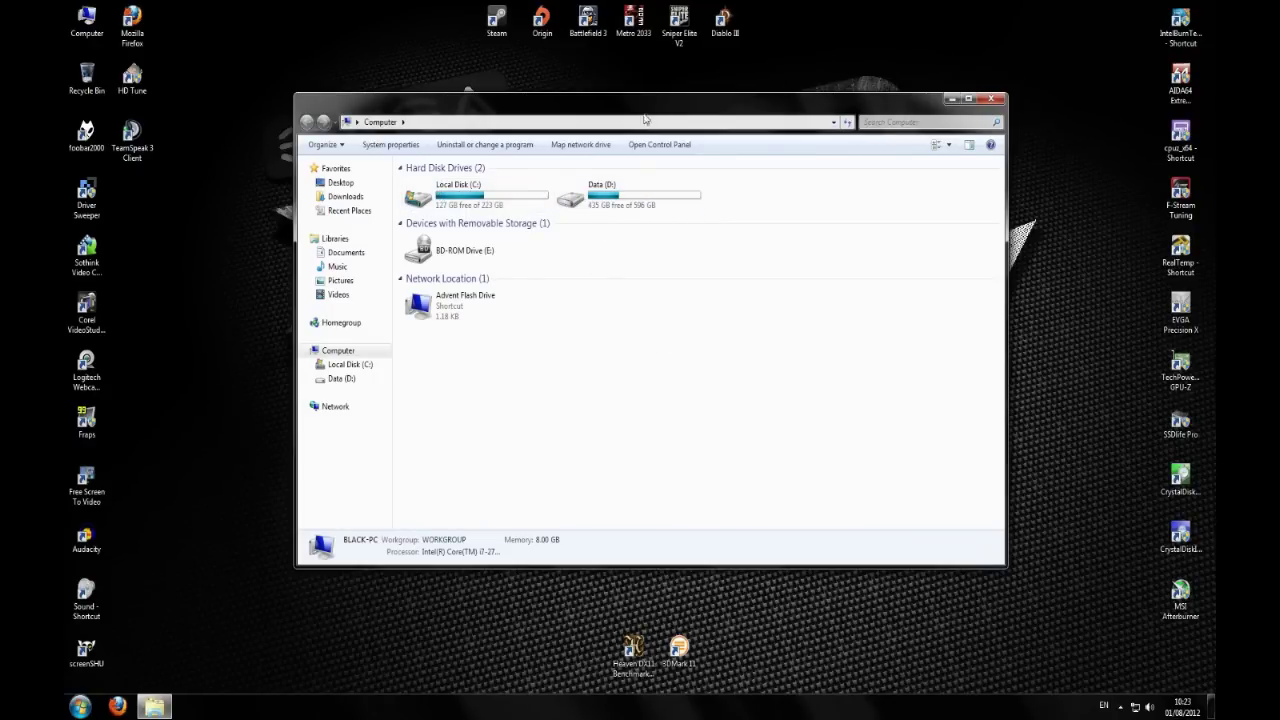
Close the Computer window and open the user's personal folder
{"action": "left_click_drag", "start_coordinate": [626, 99], "coordinate": [578, 92]}
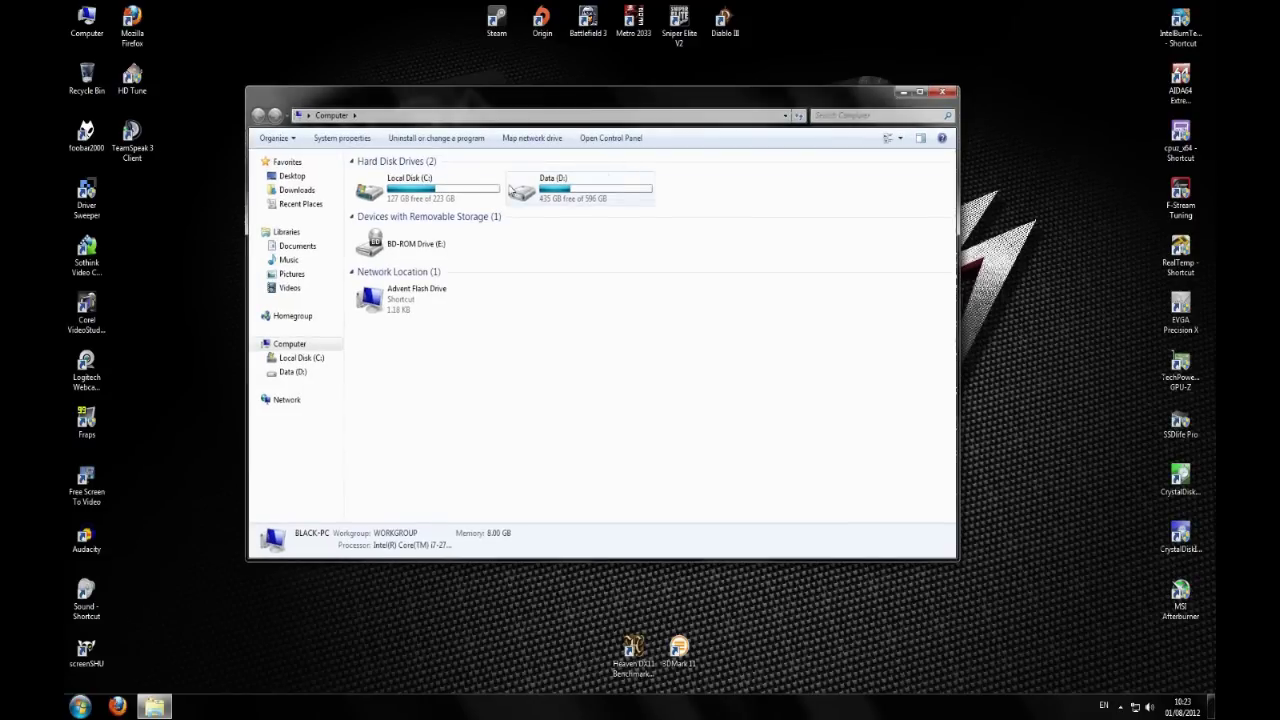
{"action": "left_click", "coordinate": [943, 94]}
{"action": "key", "text": "super"}
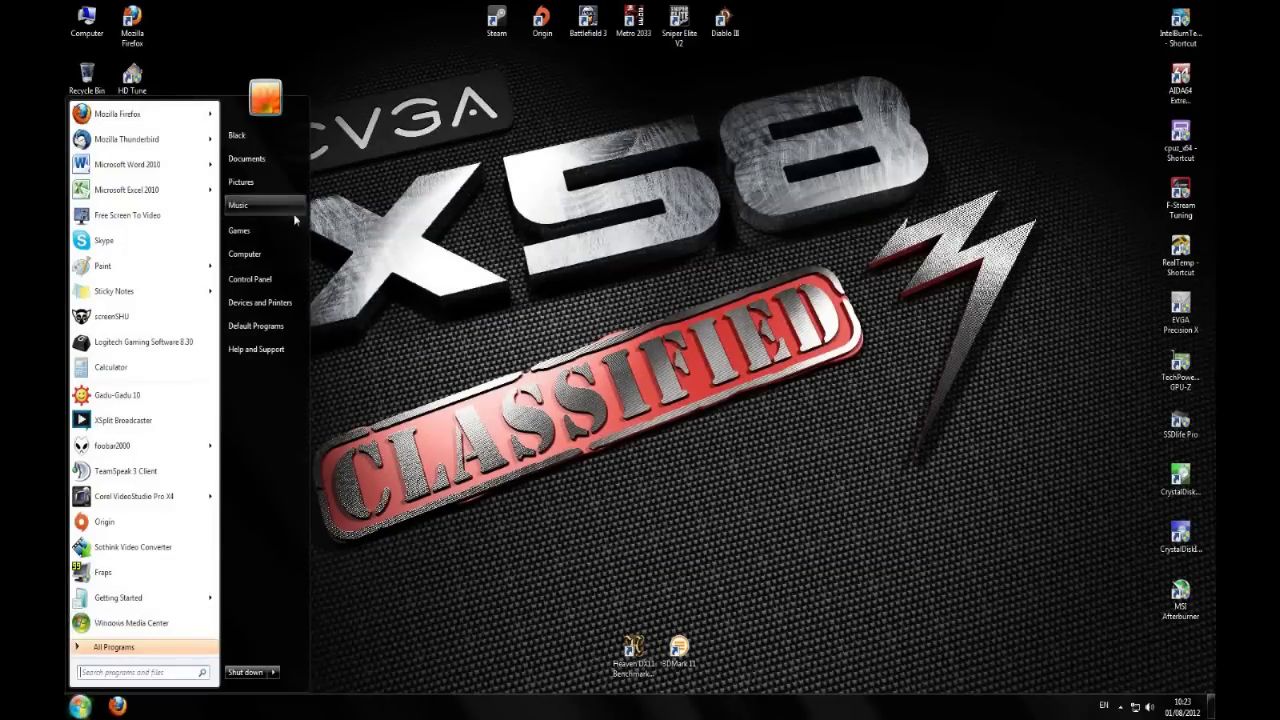
{"action": "left_click", "coordinate": [245, 135]}
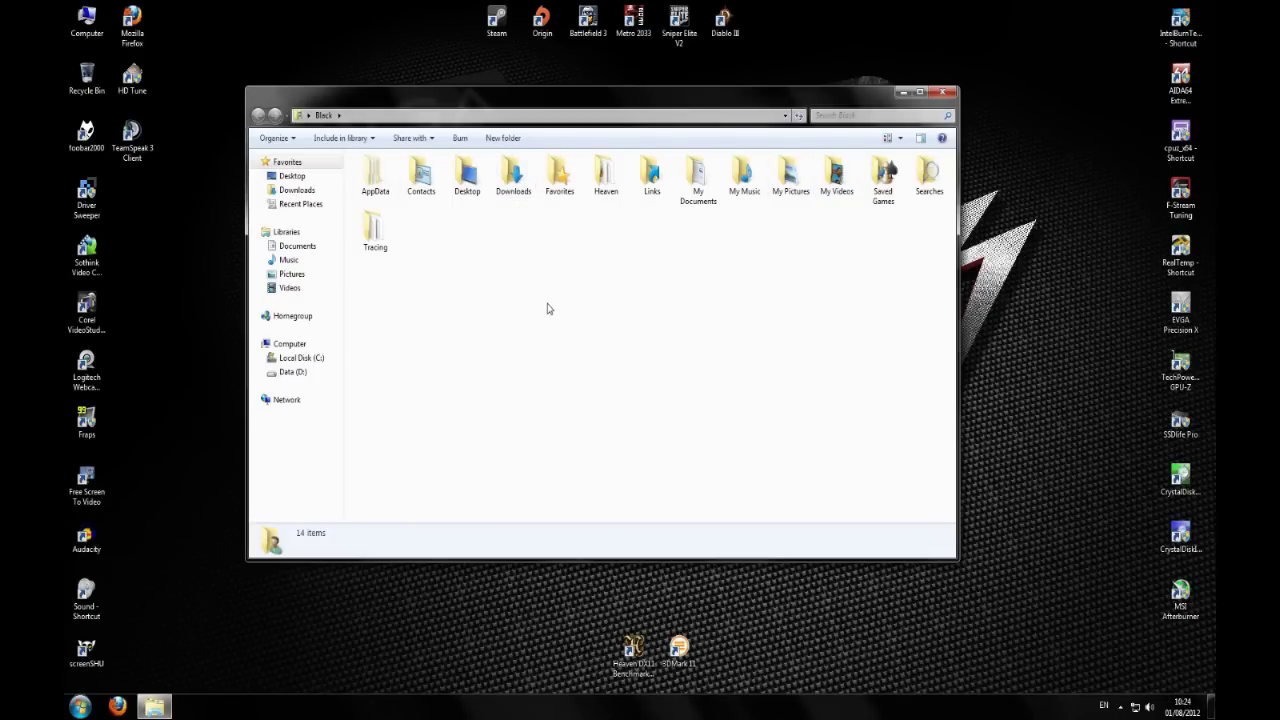
Examine the contents of the Downloads folder and return to the user's personal folder
{"action": "double_click", "coordinate": [513, 180]}
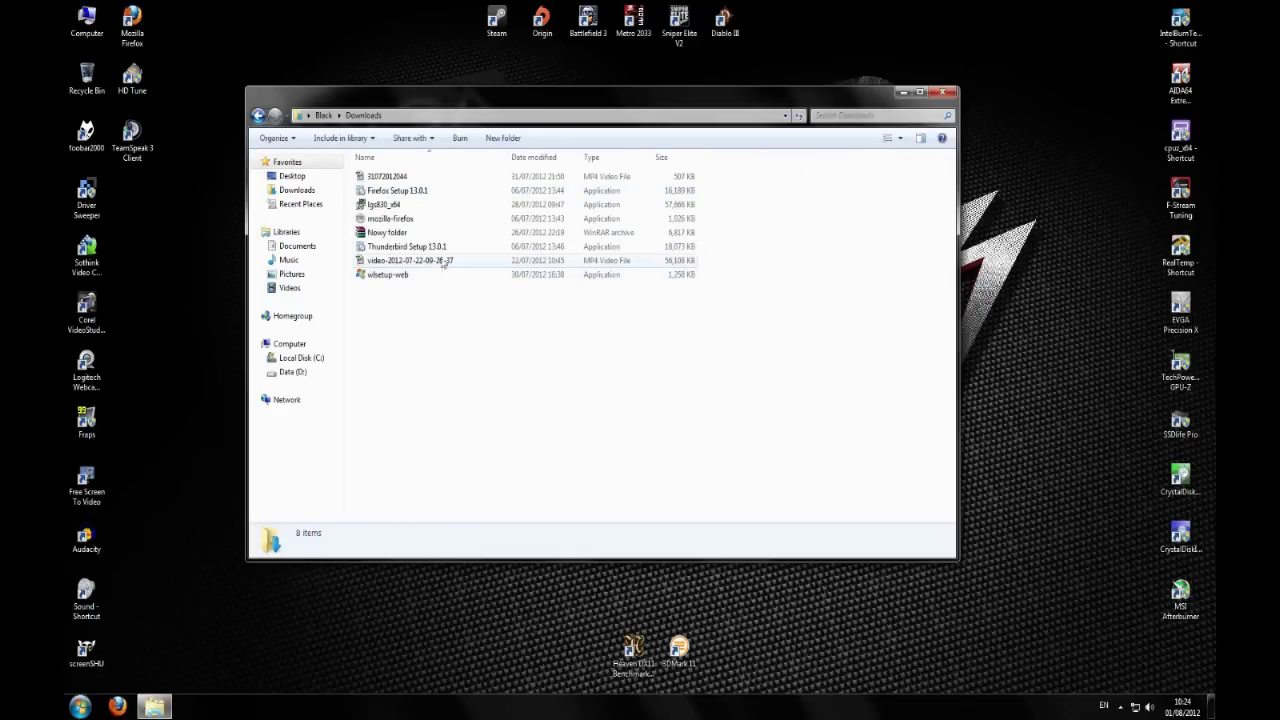
{"action": "left_click", "coordinate": [258, 116]}
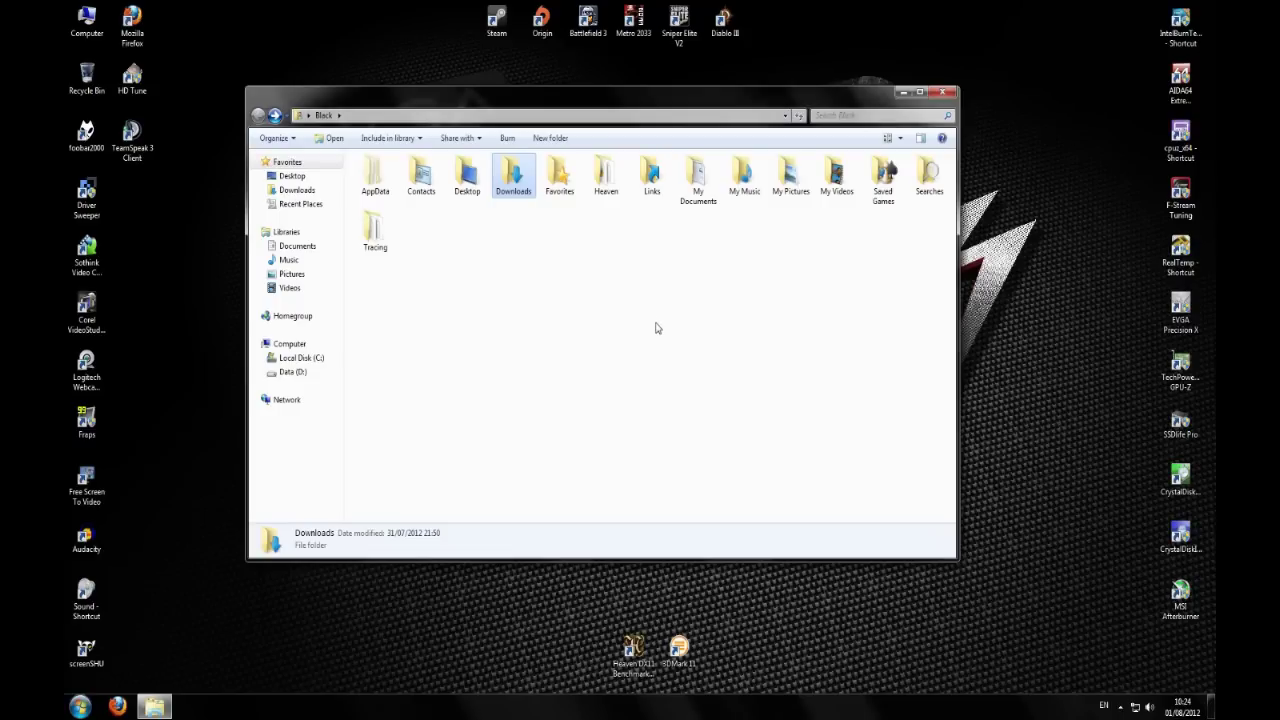
{"action": "left_click_drag", "start_coordinate": [559, 104], "coordinate": [564, 130]}
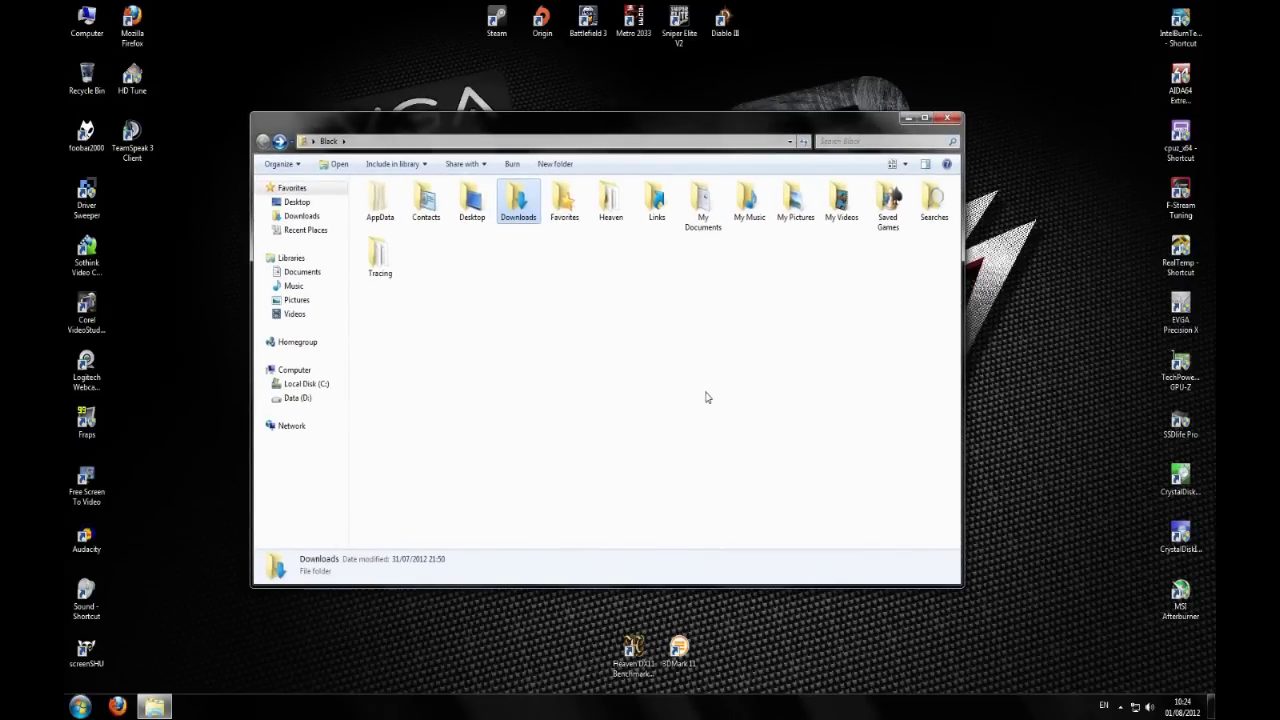
{"action": "double_click", "coordinate": [527, 208]}
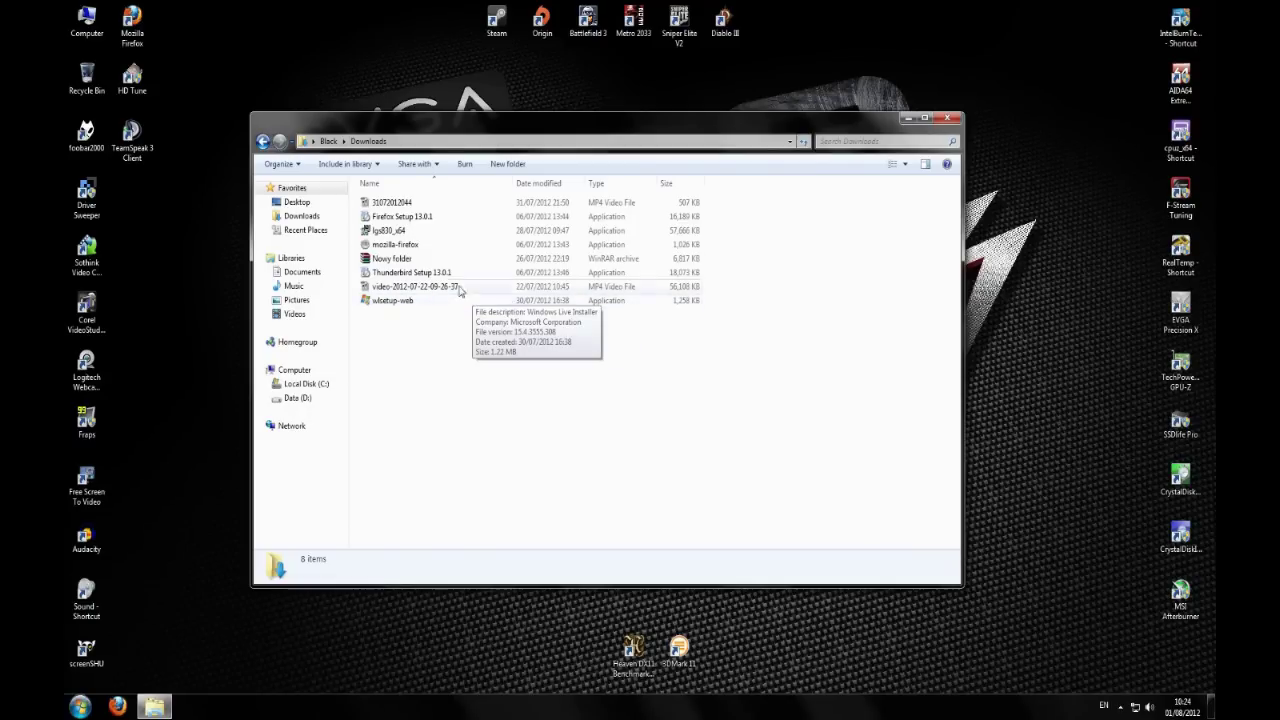
{"action": "left_click", "coordinate": [263, 141]}
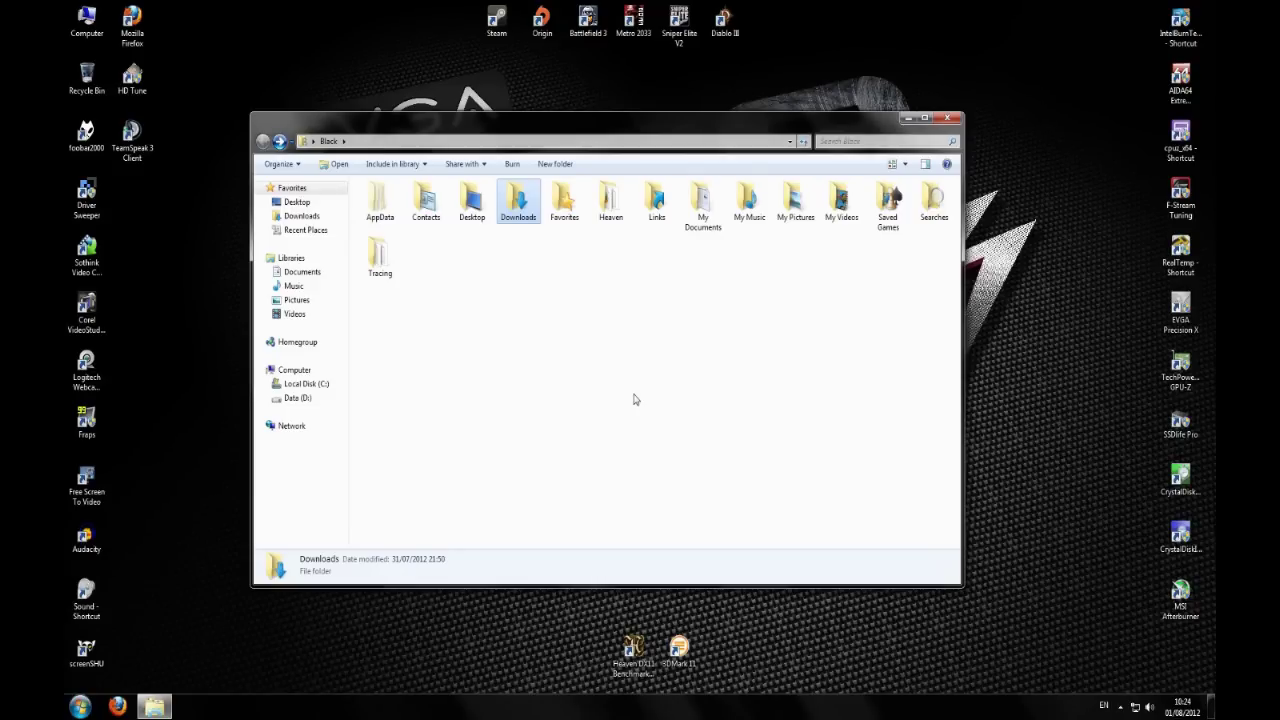
{"action": "mouse_move", "coordinate": [601, 131]}
{"action": "left_mouse_down"}
{"action": "mouse_move", "coordinate": [614, 125]}
{"action": "mouse_move", "coordinate": [599, 142]}
{"action": "left_mouse_up"}
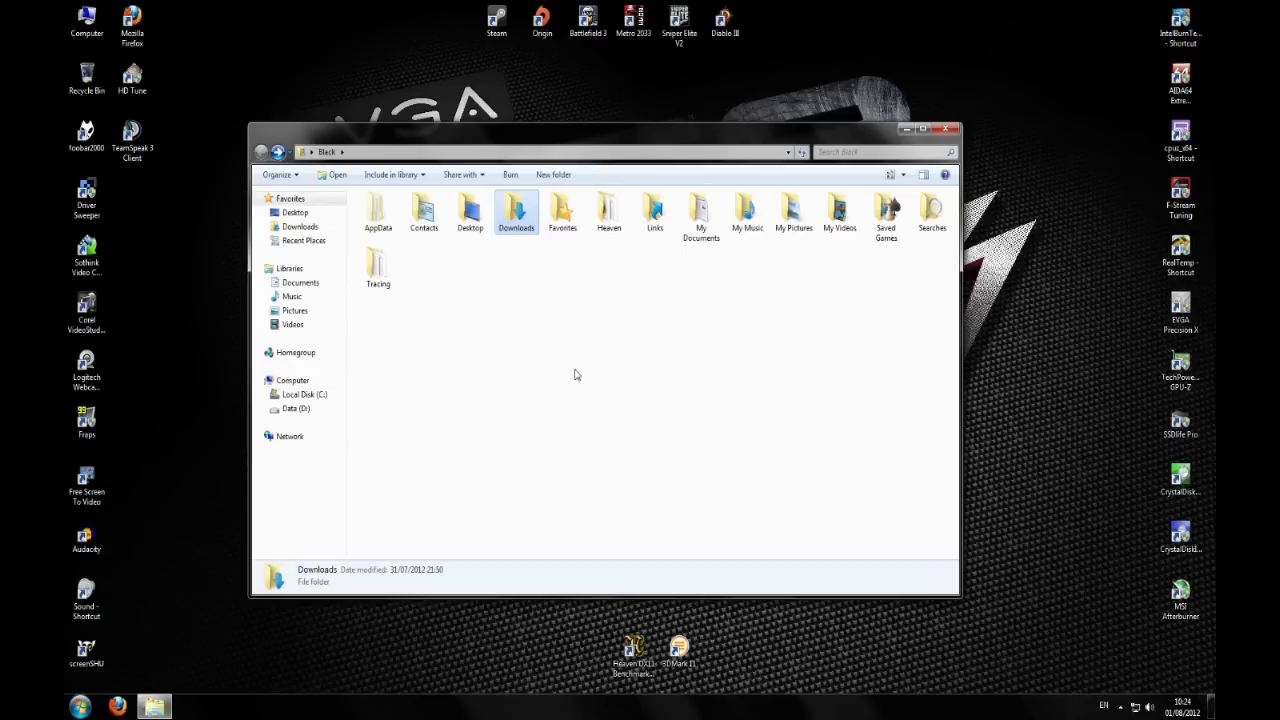
{"action": "left_click", "coordinate": [426, 224]}
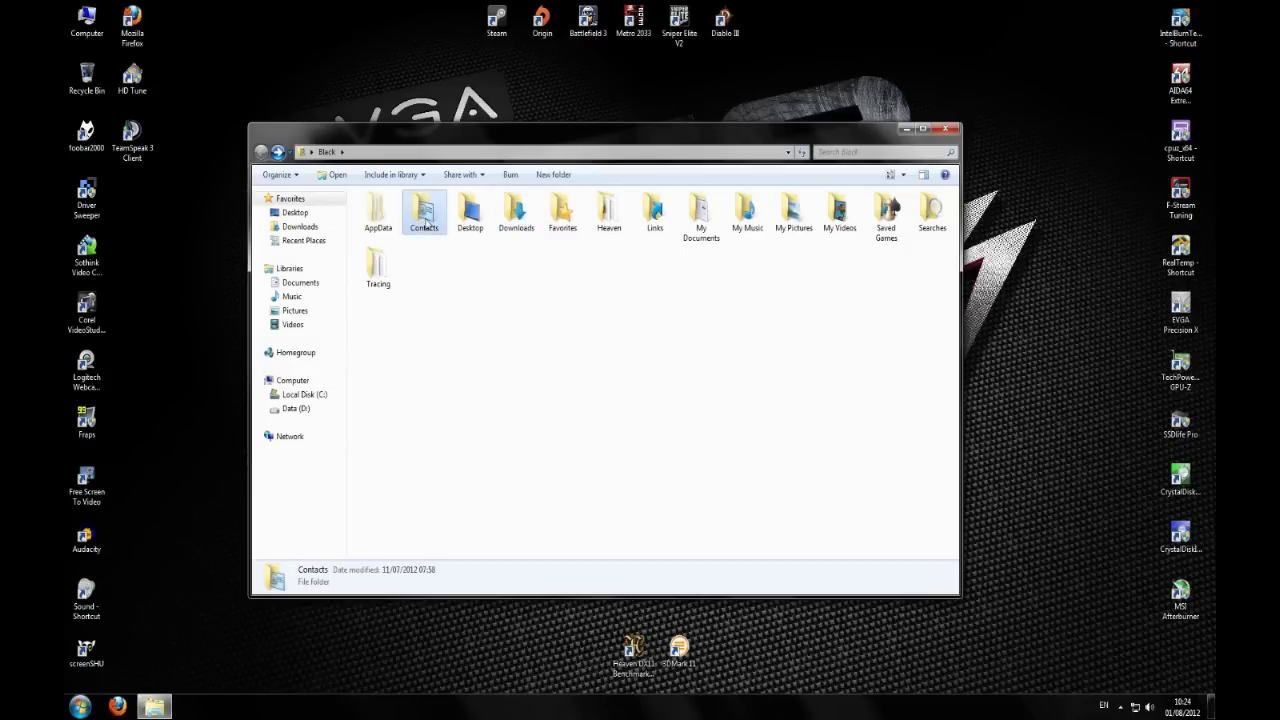
{"action": "left_click", "coordinate": [552, 383]}
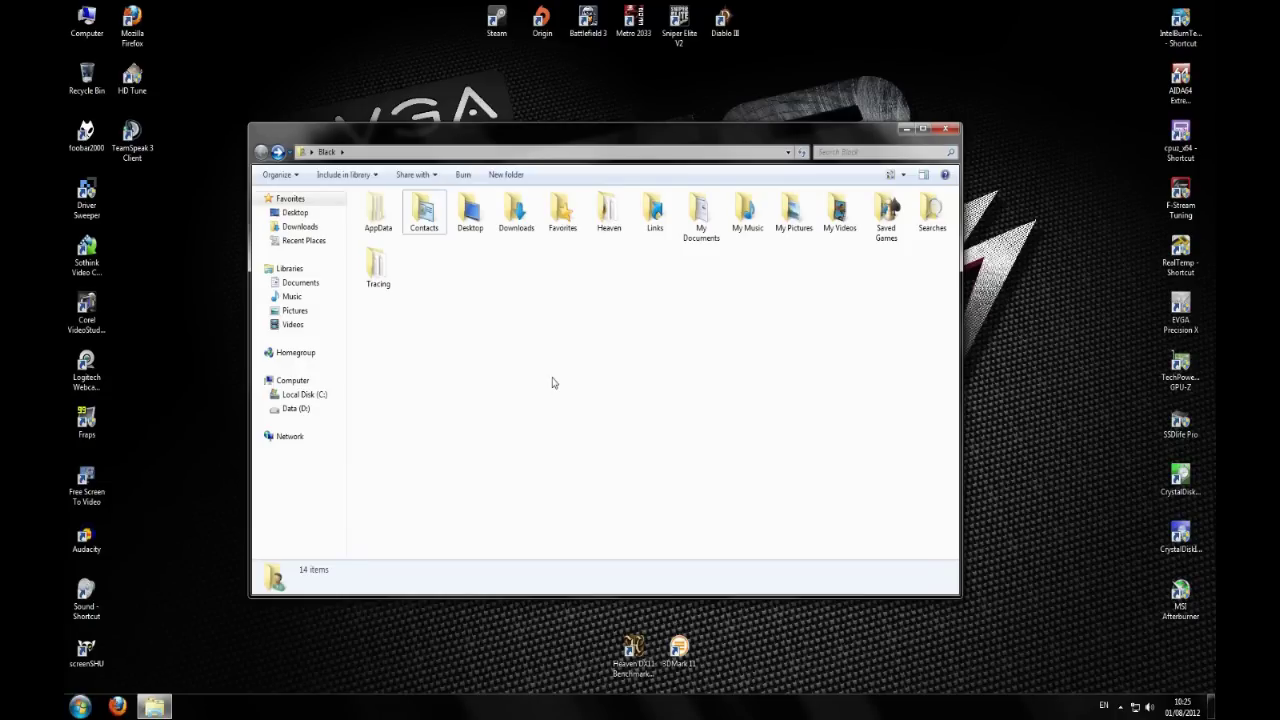
Open Thunderbird's default profile folder, located in AppData, Roaming, Thunderbird, Profiles
{"action": "double_click", "coordinate": [378, 210]}
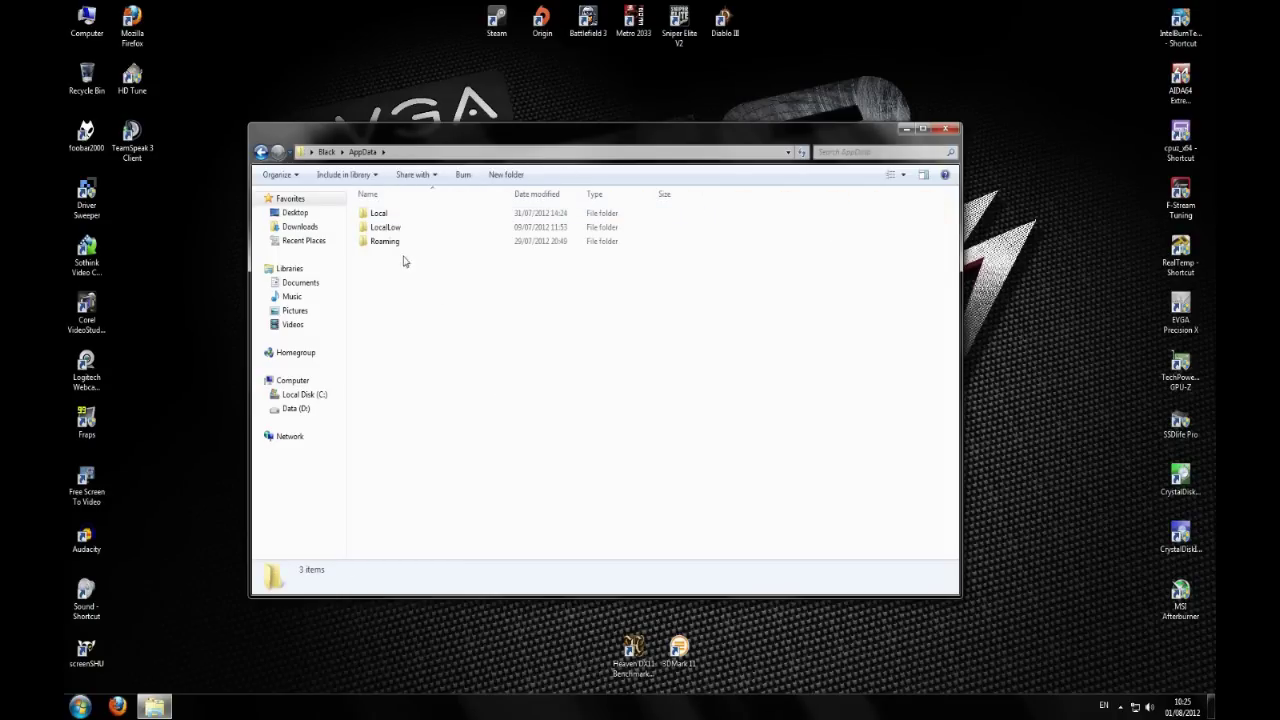
{"action": "left_click", "coordinate": [382, 250]}
{"action": "double_click", "coordinate": [382, 243]}
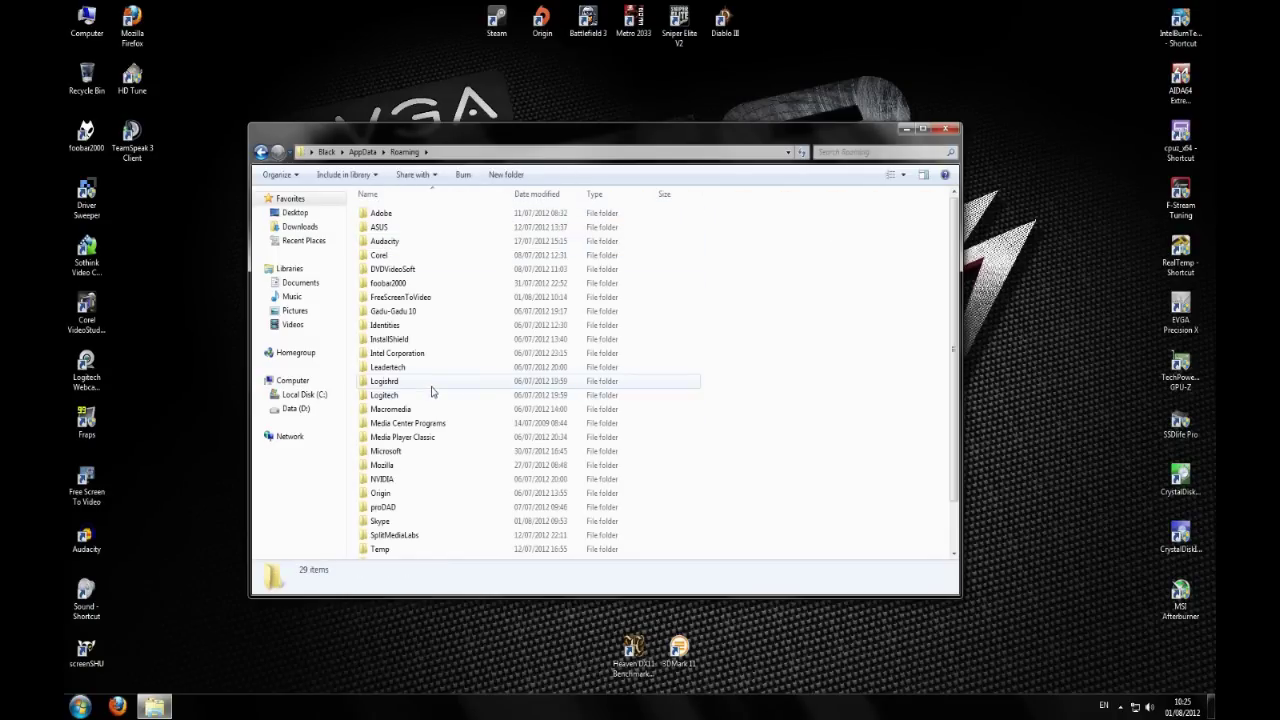
{"action": "scroll", "coordinate": [436, 390], "scroll_direction": "down", "scroll_amount": 2}
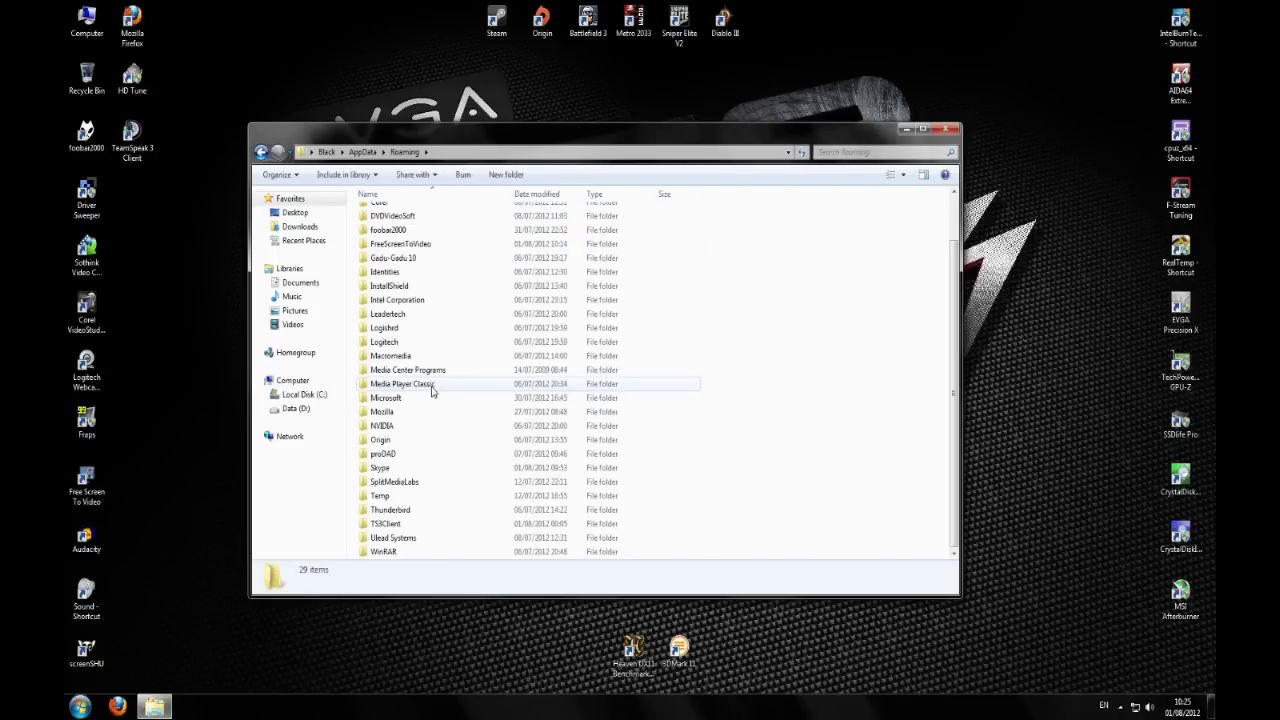
{"action": "double_click", "coordinate": [384, 512]}
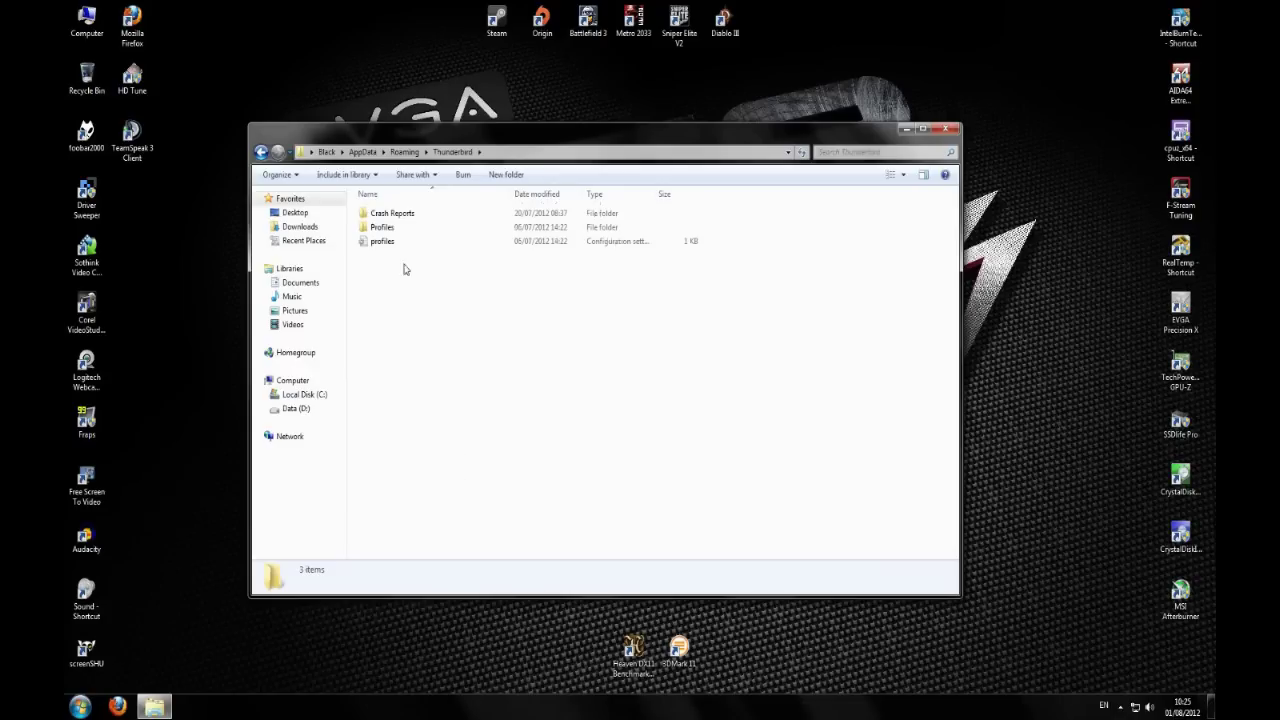
{"action": "double_click", "coordinate": [383, 229]}
{"action": "double_click", "coordinate": [393, 216]}
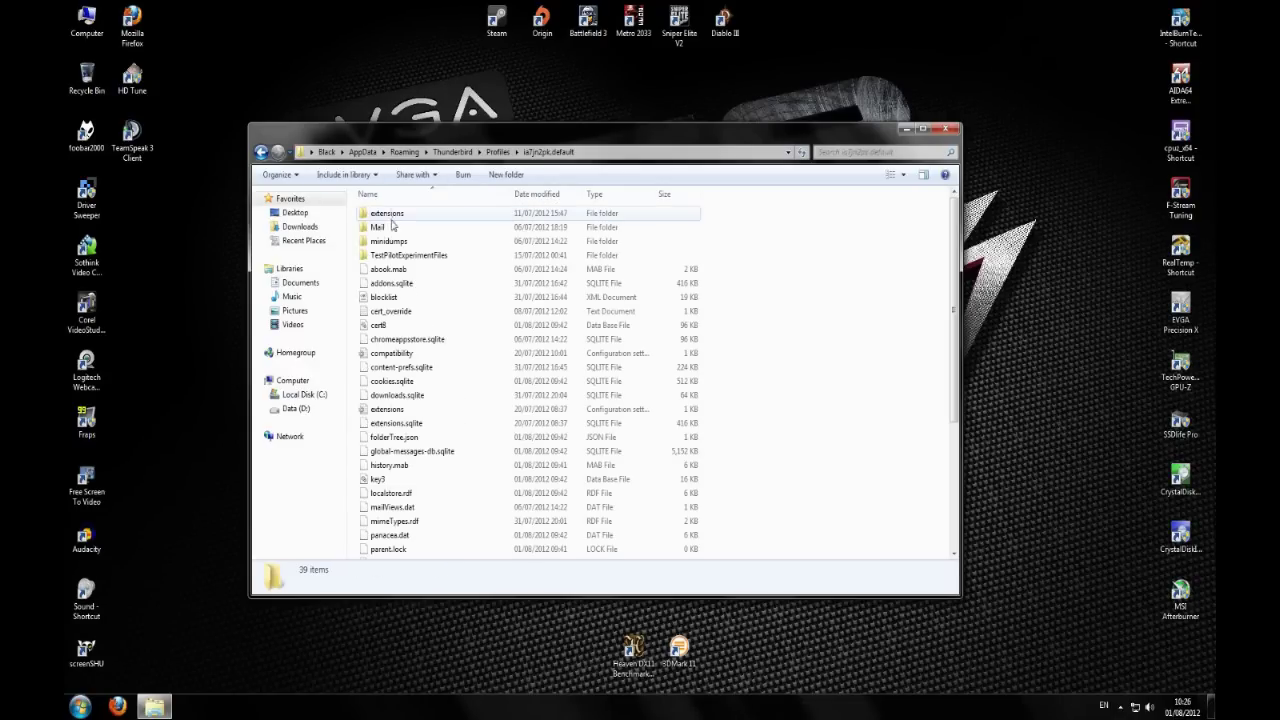
Select the Mail folder in the Thunderbird profile and look at the actions available for it
{"action": "left_click", "coordinate": [390, 227]}
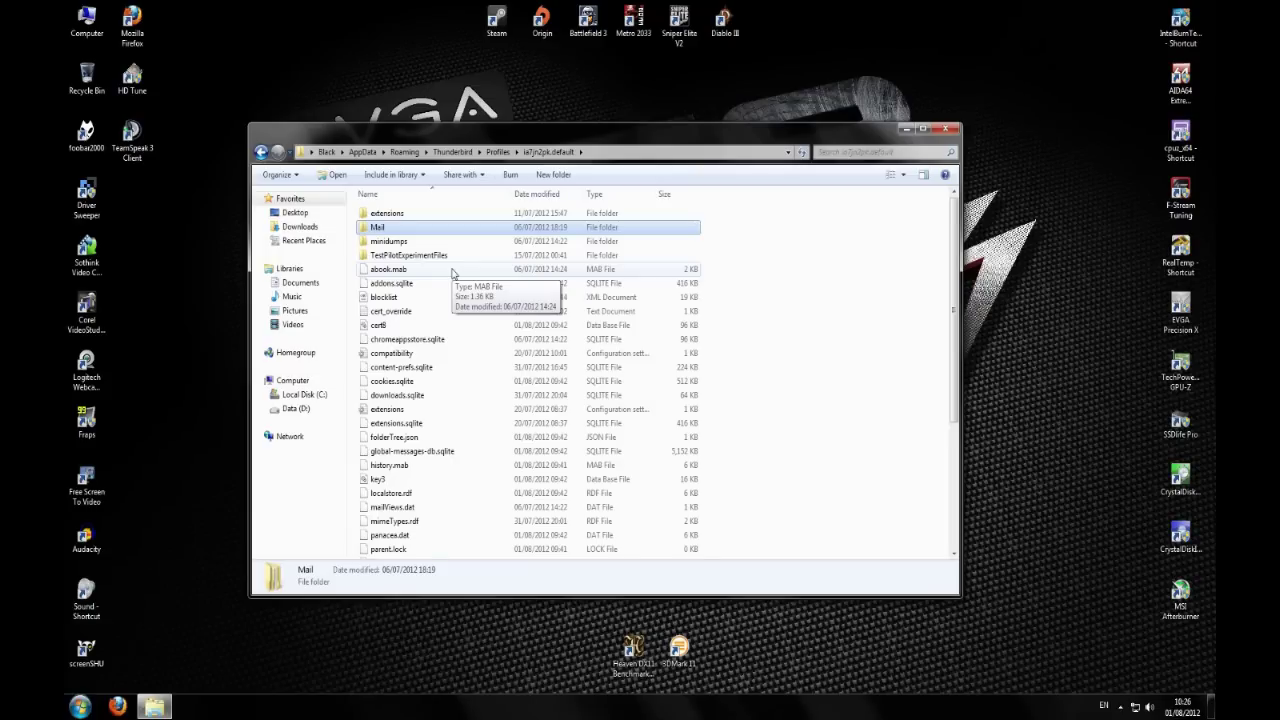
{"action": "right_click", "coordinate": [384, 229]}
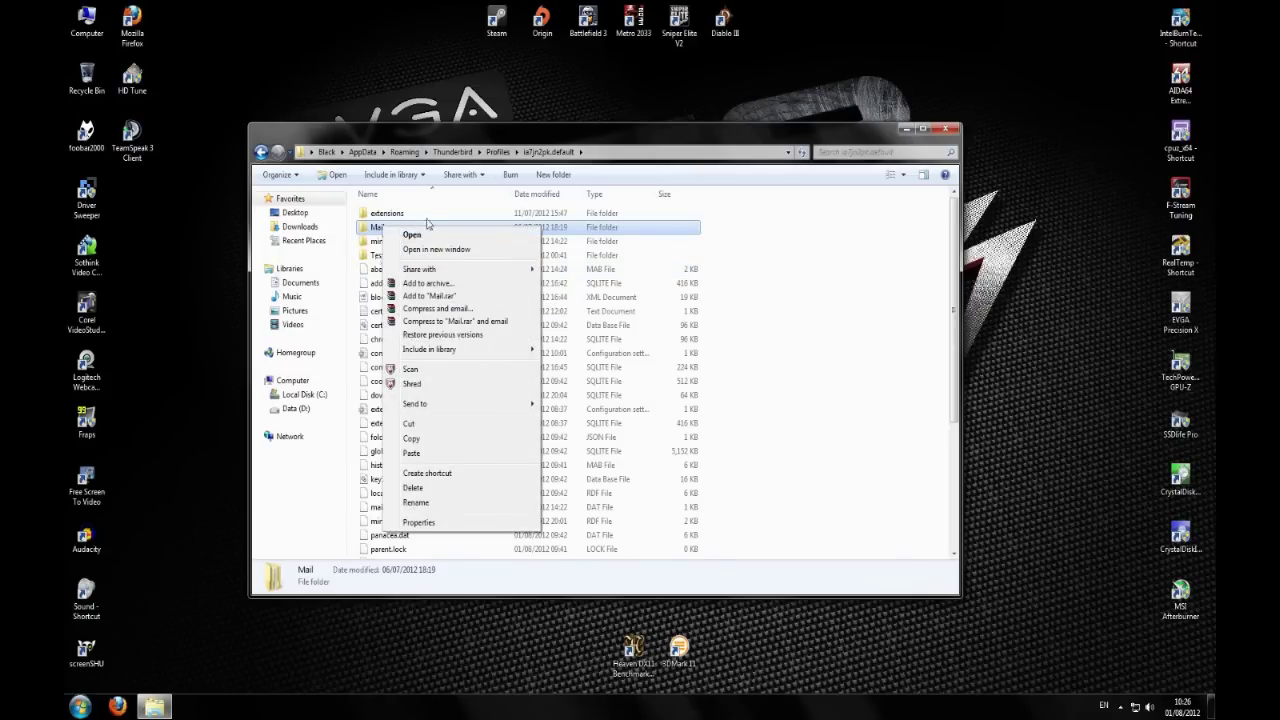
{"action": "left_click", "coordinate": [391, 231]}
{"action": "left_click", "coordinate": [386, 231]}
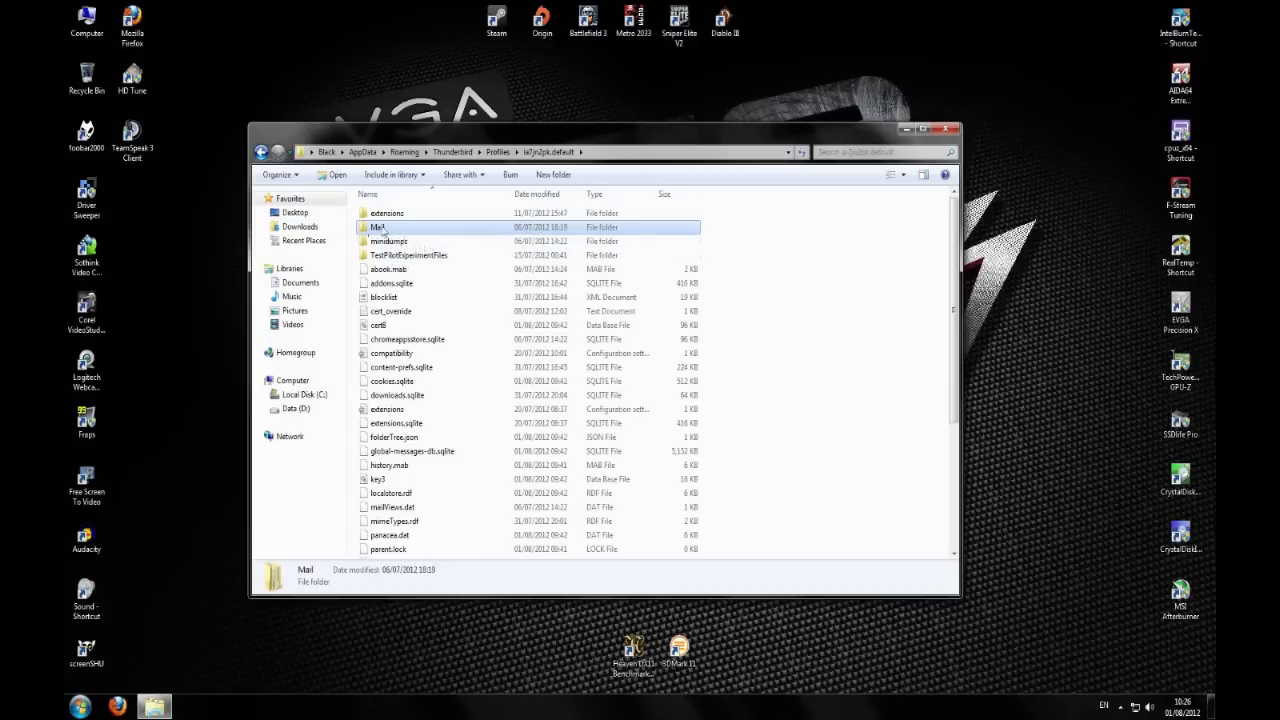
Go back to the Roaming folder and reopen Thunderbird's default profile folder inside Profiles
{"action": "left_click", "coordinate": [261, 152]}
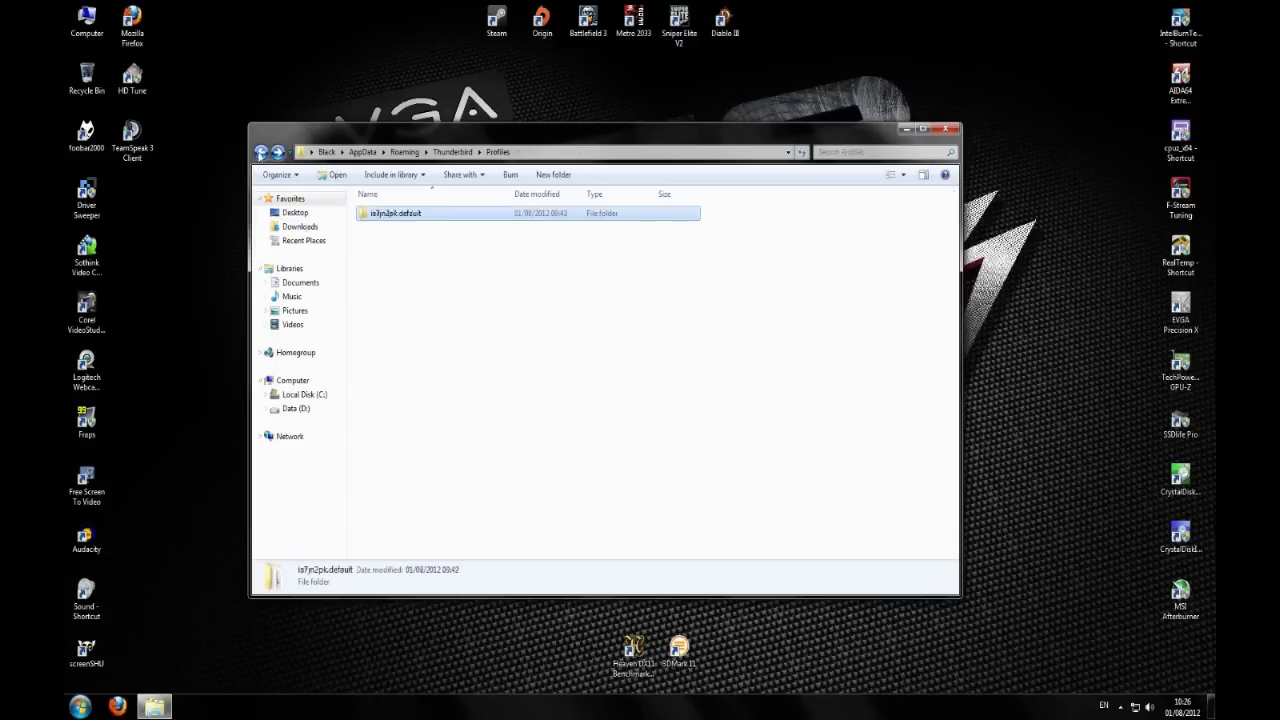
{"action": "left_click", "coordinate": [261, 152]}
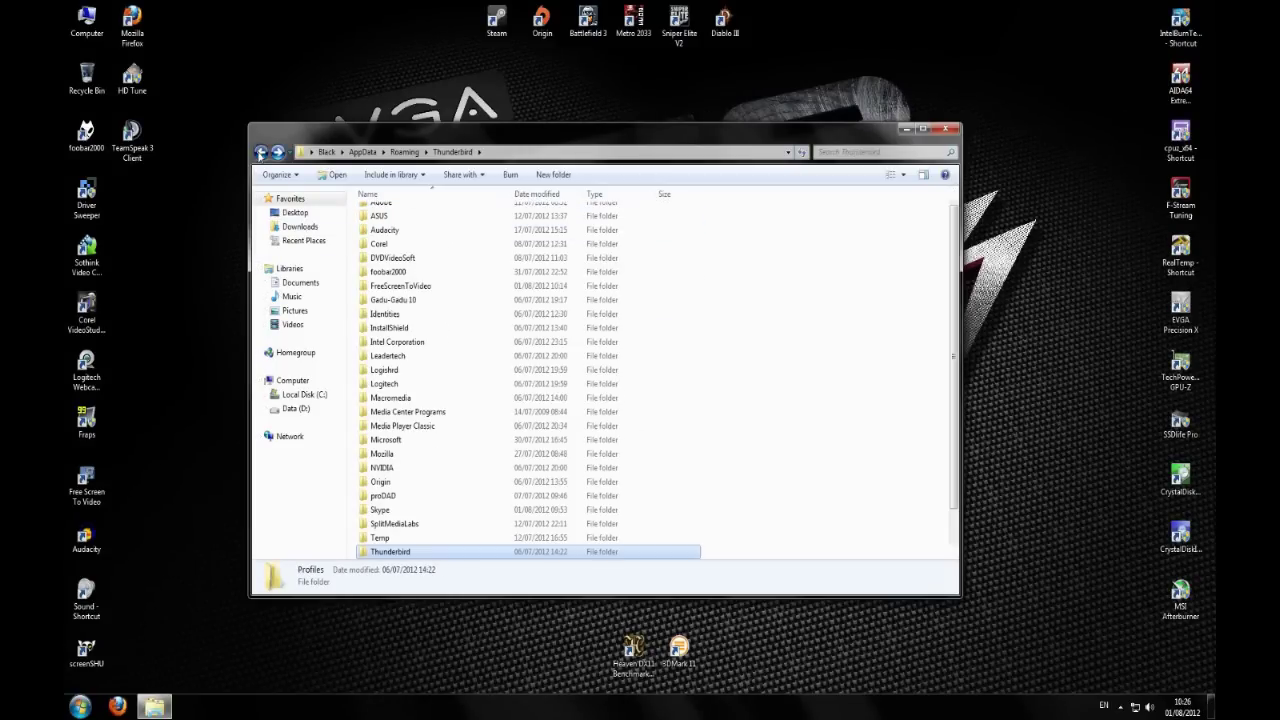
{"action": "double_click", "coordinate": [395, 552]}
{"action": "double_click", "coordinate": [380, 228]}
{"action": "double_click", "coordinate": [385, 214]}
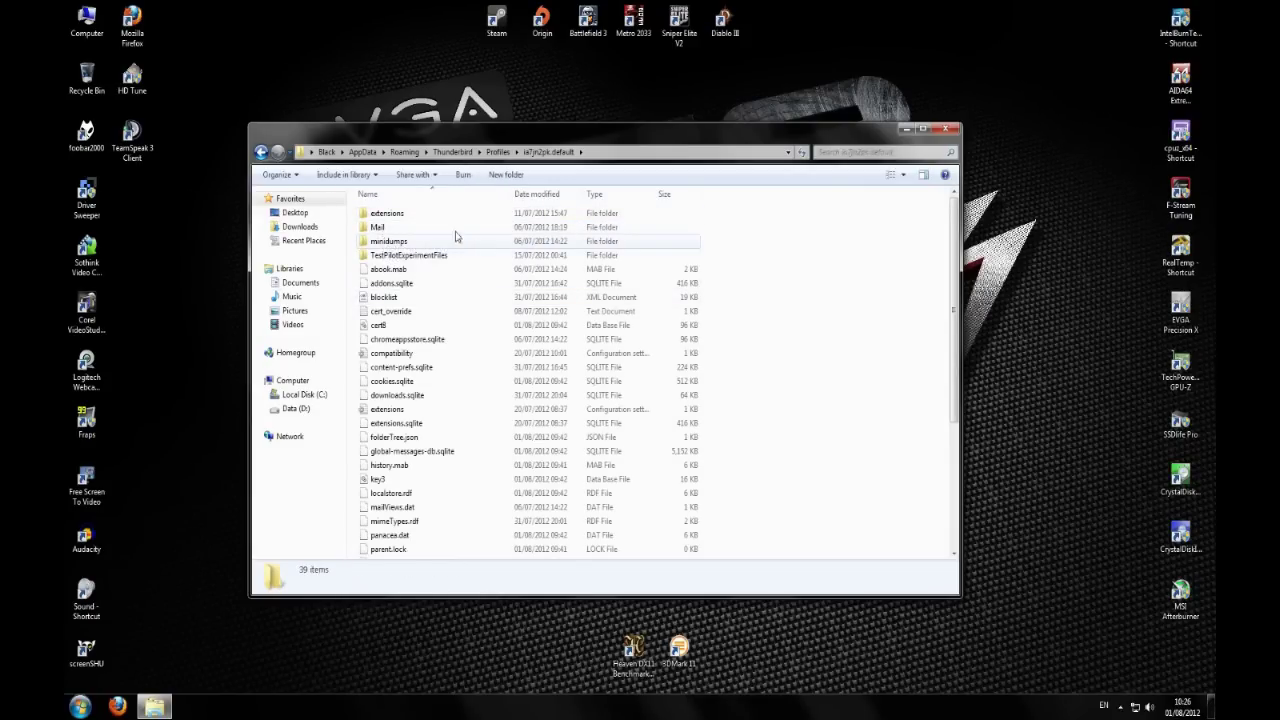
{"action": "left_click_drag", "start_coordinate": [492, 133], "coordinate": [479, 92]}
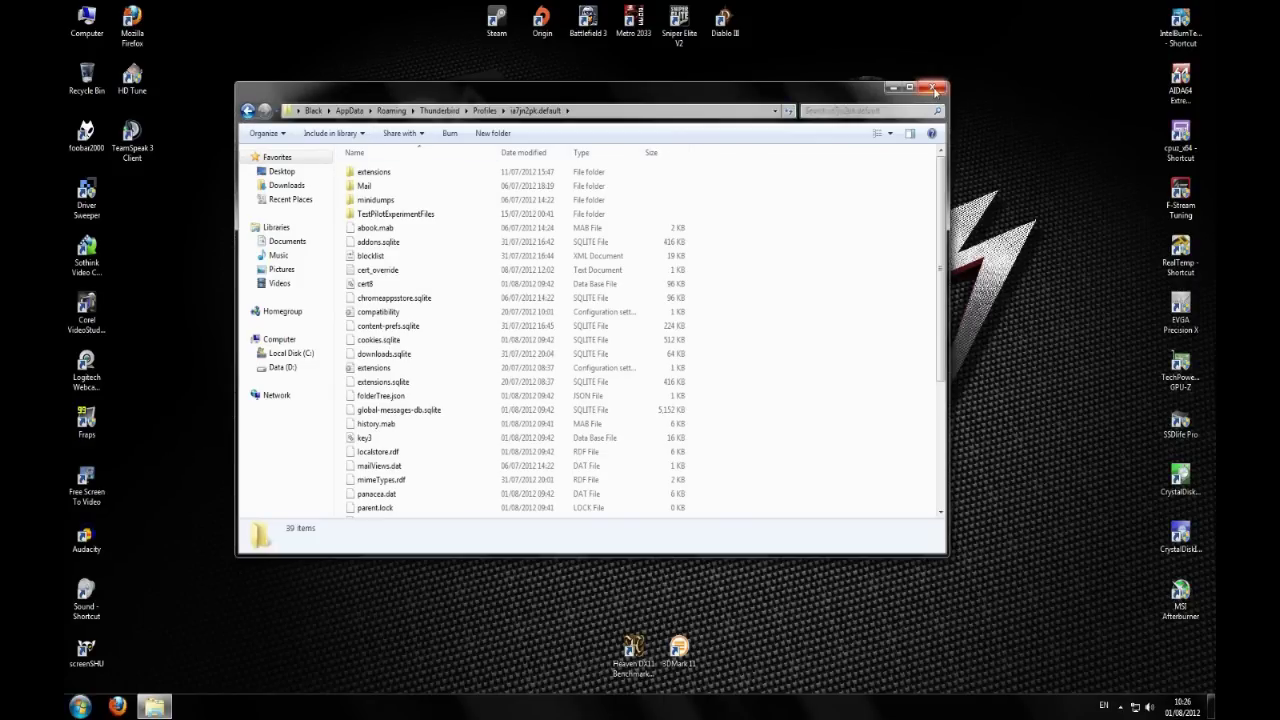
Go back up to the user's personal folder and close the Explorer window
{"action": "left_click", "coordinate": [248, 111]}
{"action": "left_click", "coordinate": [248, 111]}
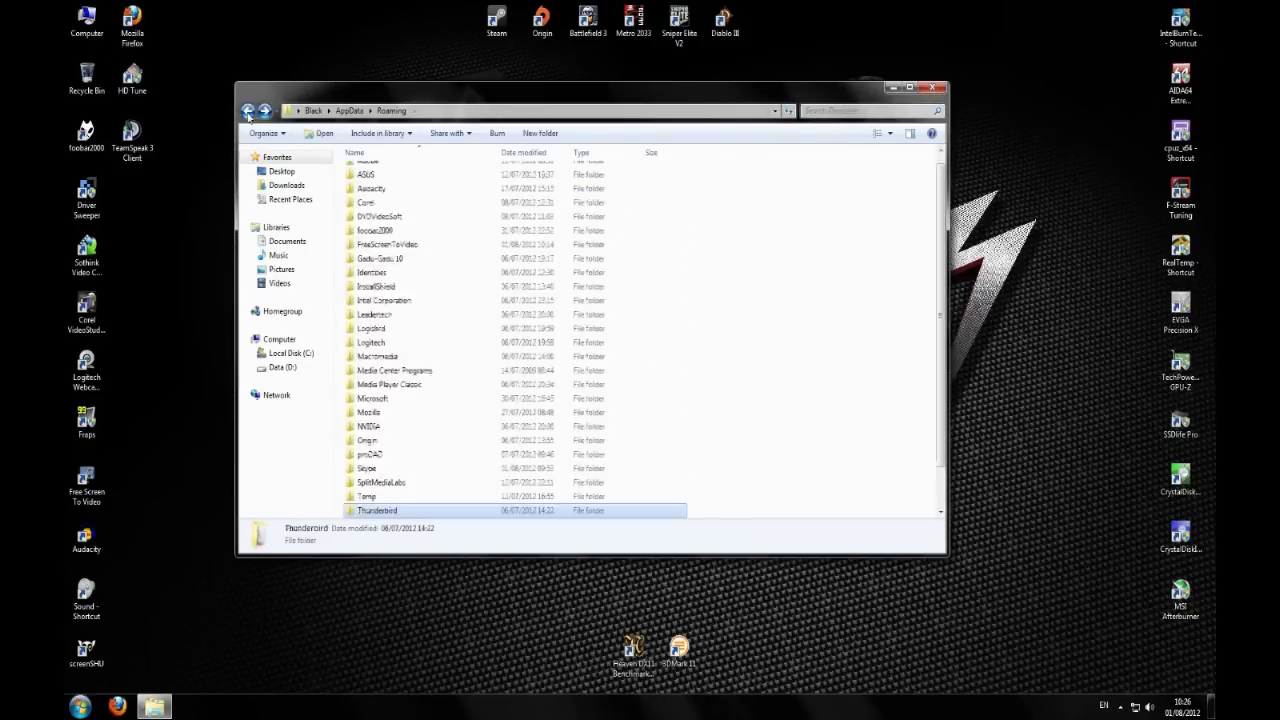
{"action": "left_click", "coordinate": [248, 111]}
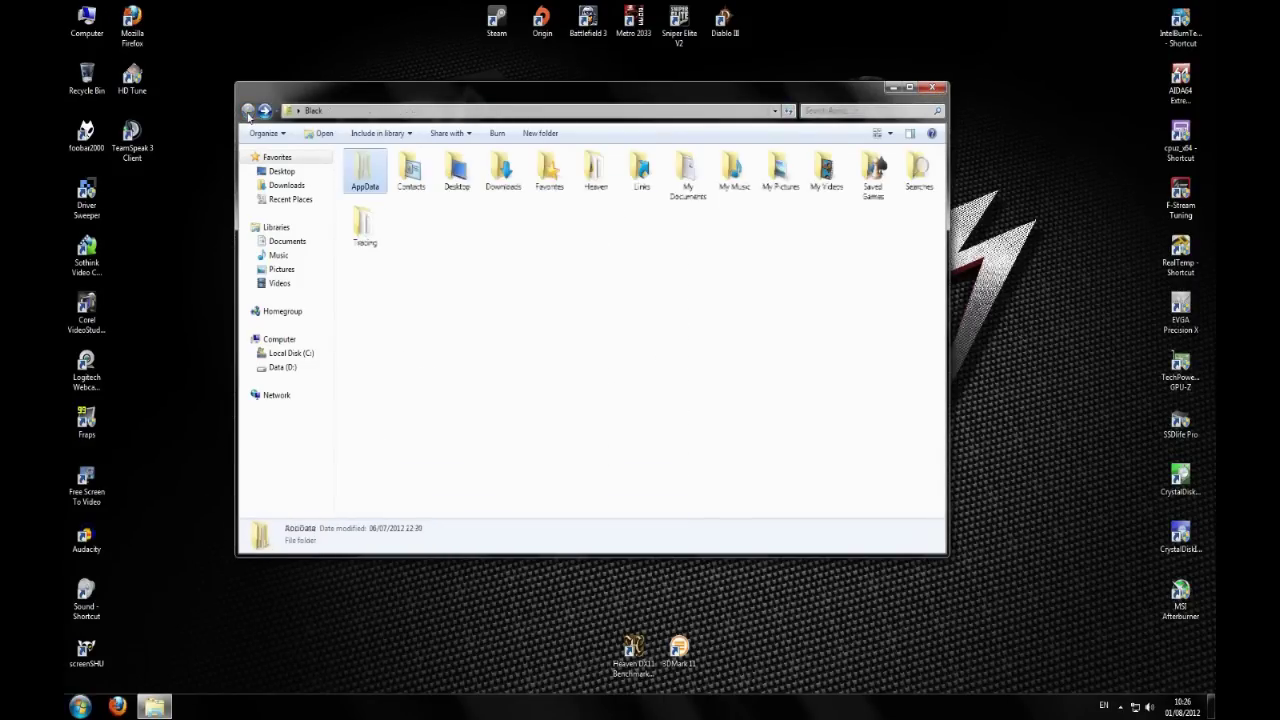
{"action": "left_click", "coordinate": [935, 88]}
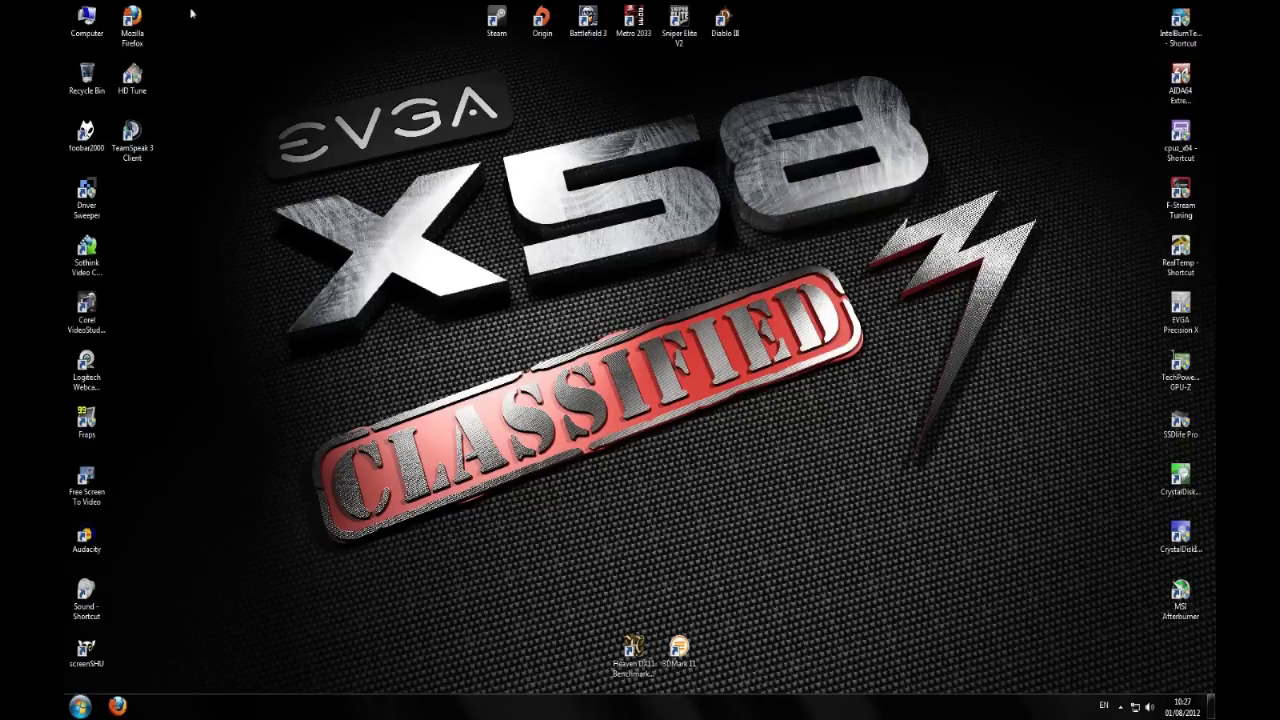
Open the Program Files (x86) folder on Local Disk (C:) from Computer
{"action": "double_click", "coordinate": [95, 37]}
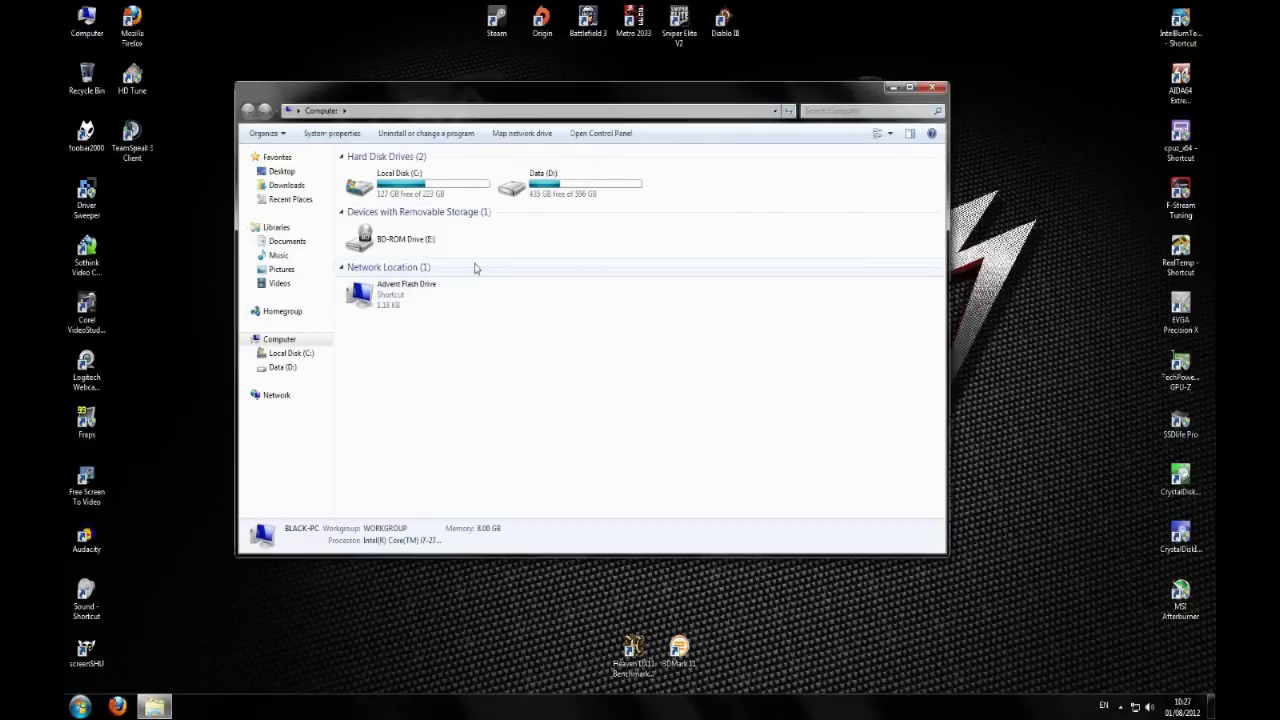
{"action": "double_click", "coordinate": [424, 196]}
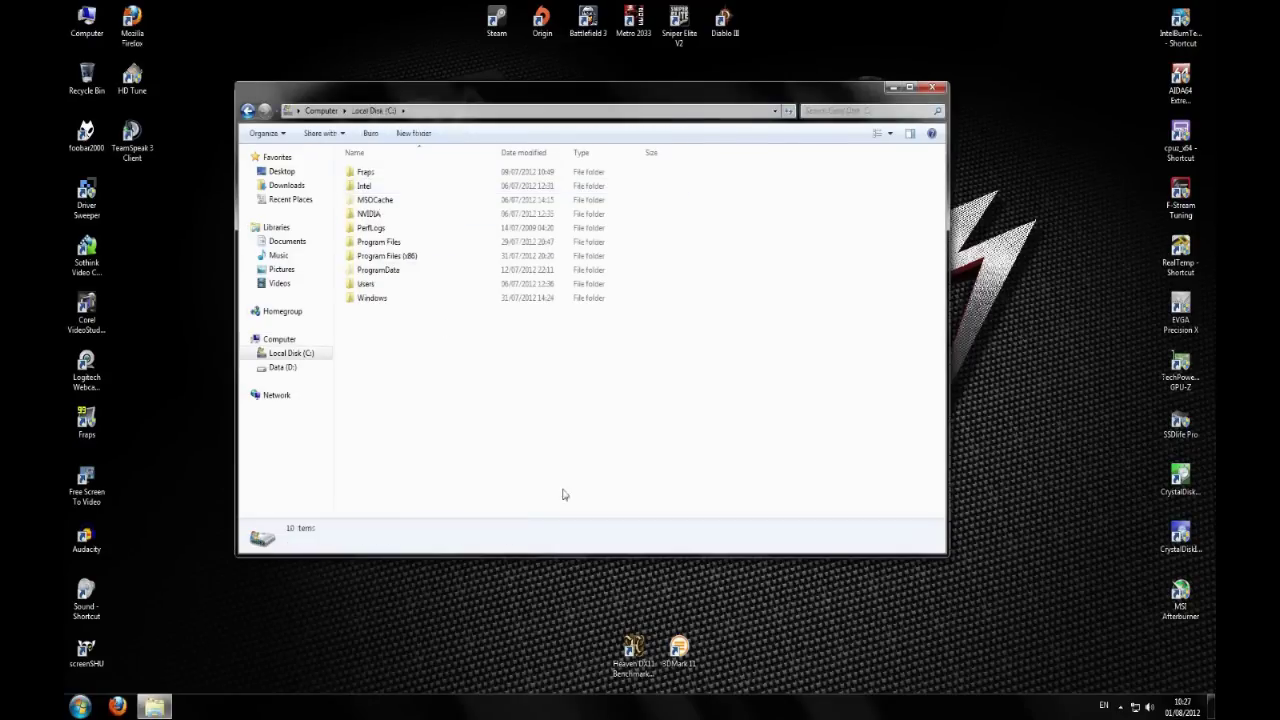
{"action": "left_click", "coordinate": [388, 258]}
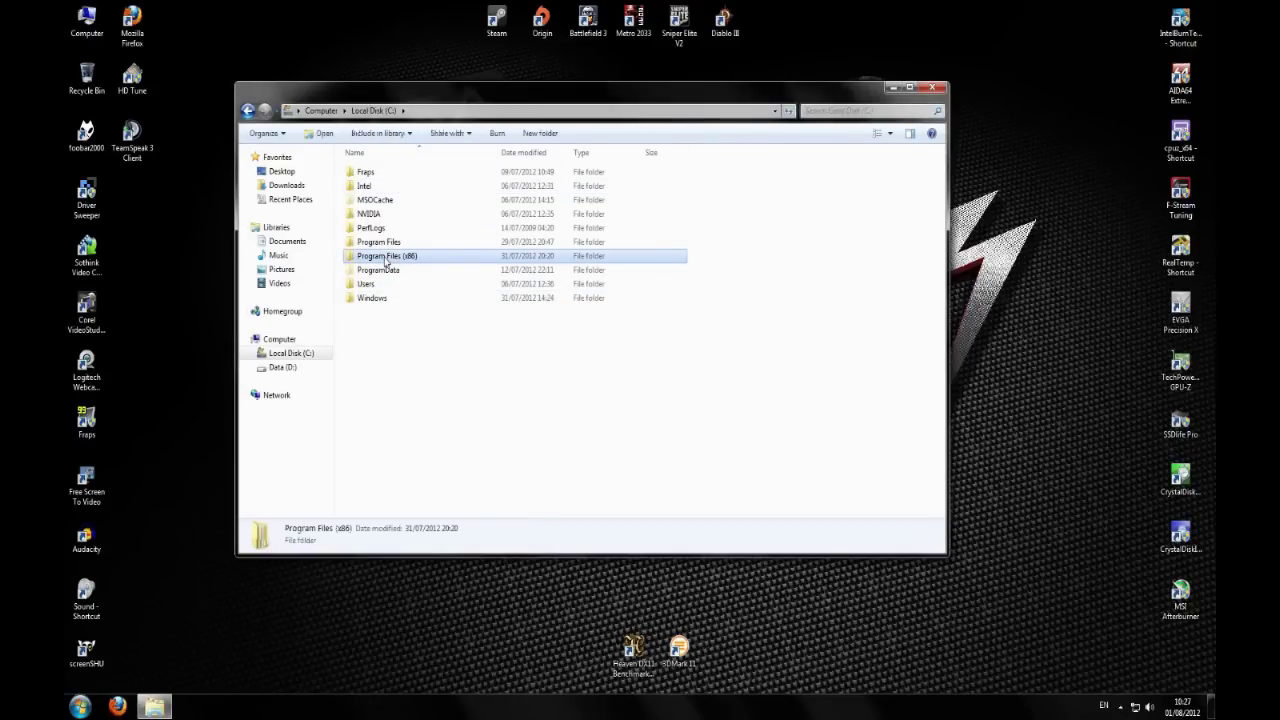
{"action": "double_click", "coordinate": [417, 258]}
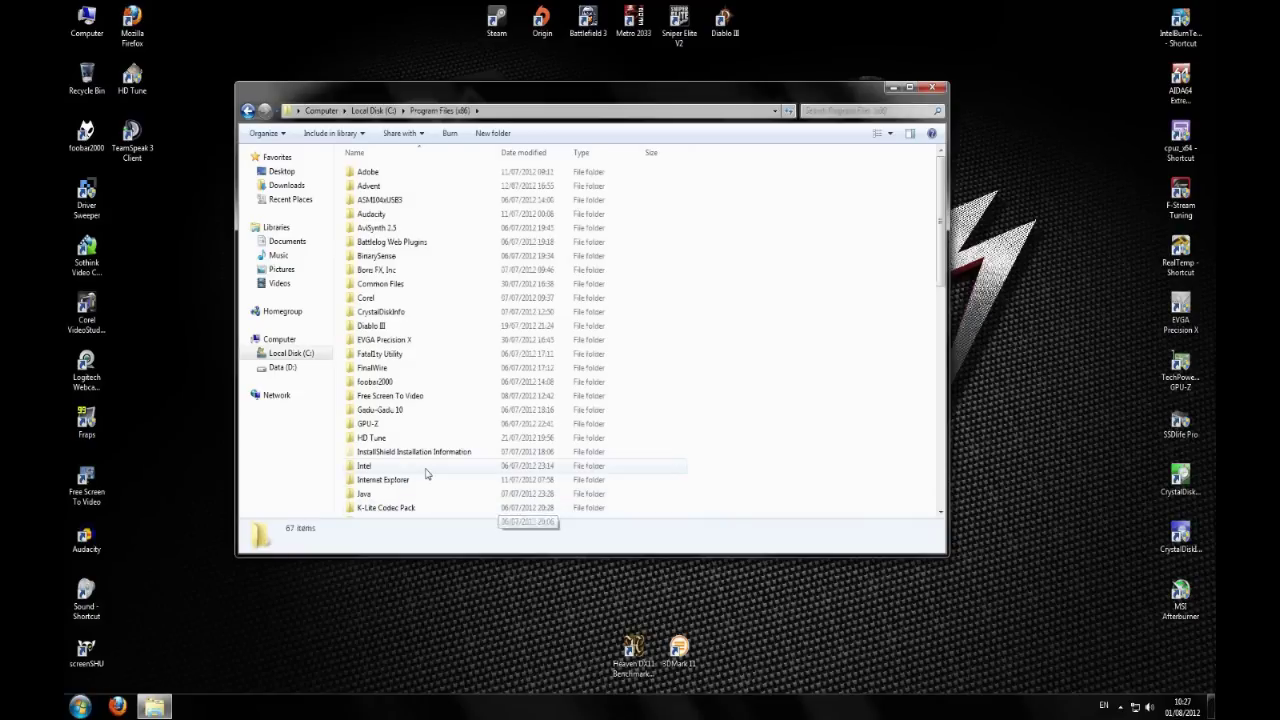
Find Origin Games in Program Files (x86) and open the Update folder inside Battlefield 3
{"action": "scroll", "coordinate": [449, 445], "scroll_direction": "down", "scroll_amount": 12}
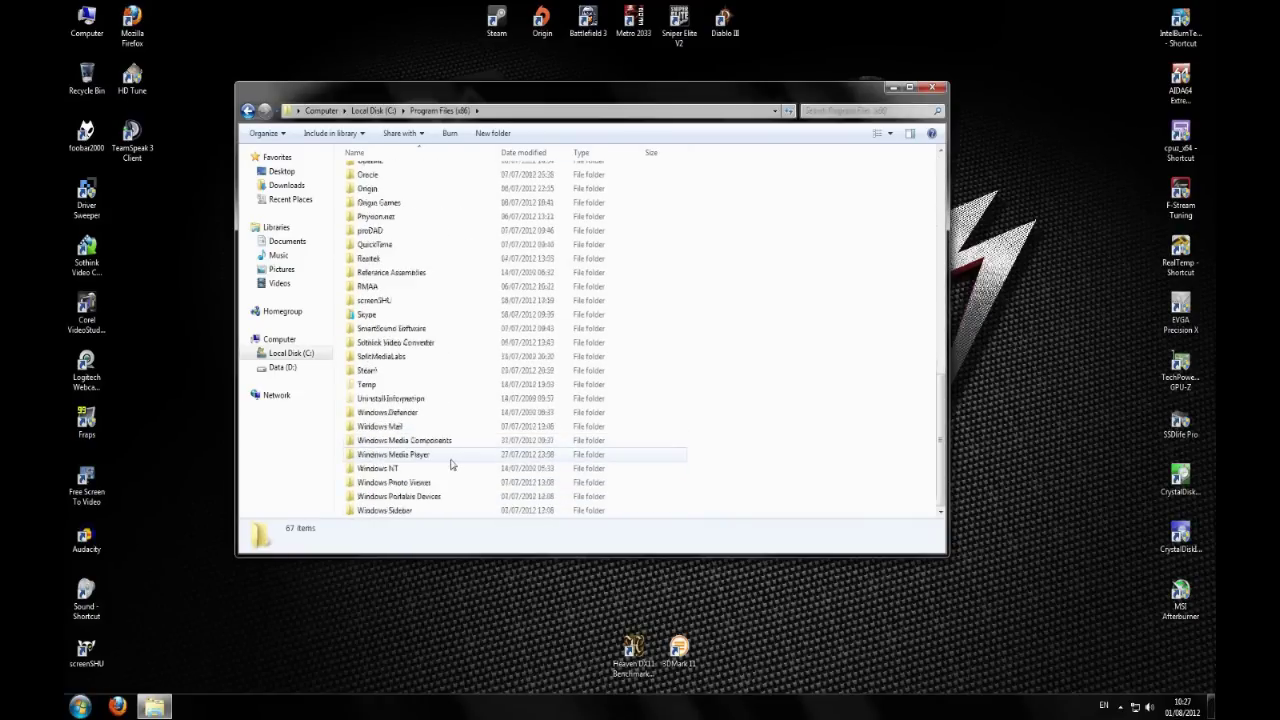
{"action": "scroll", "coordinate": [395, 300], "scroll_direction": "up", "scroll_amount": 1}
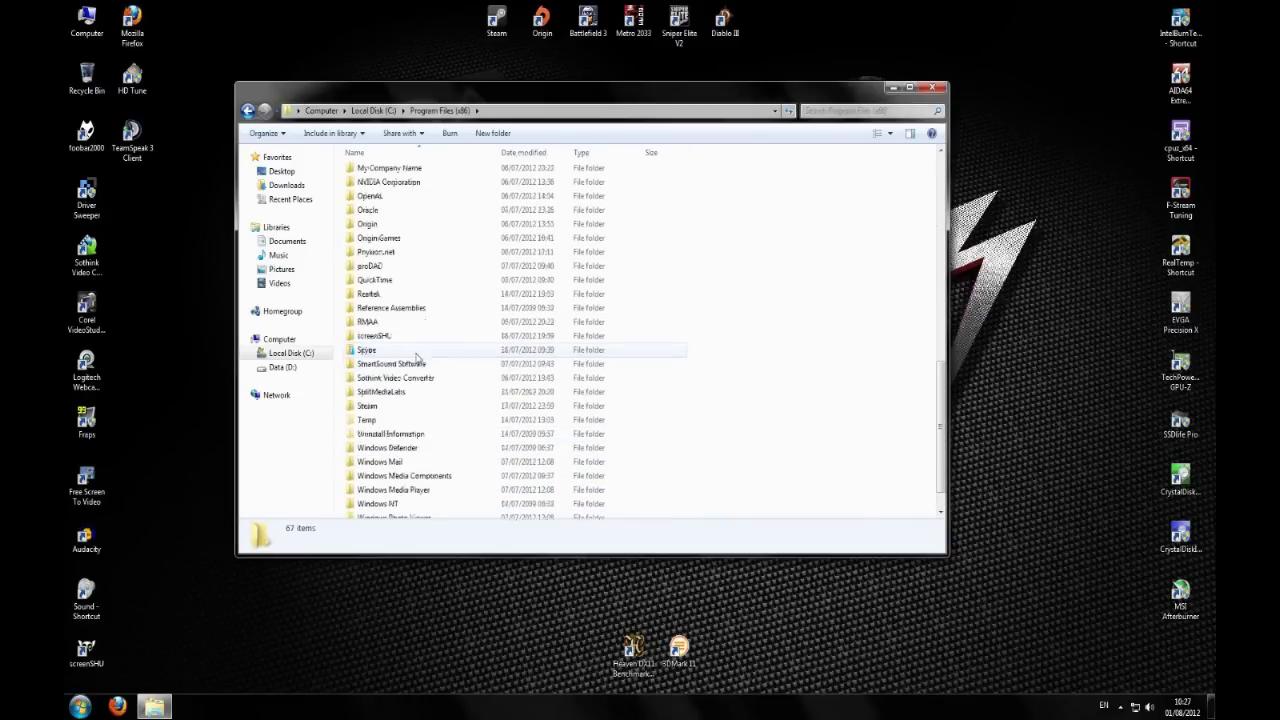
{"action": "double_click", "coordinate": [374, 239]}
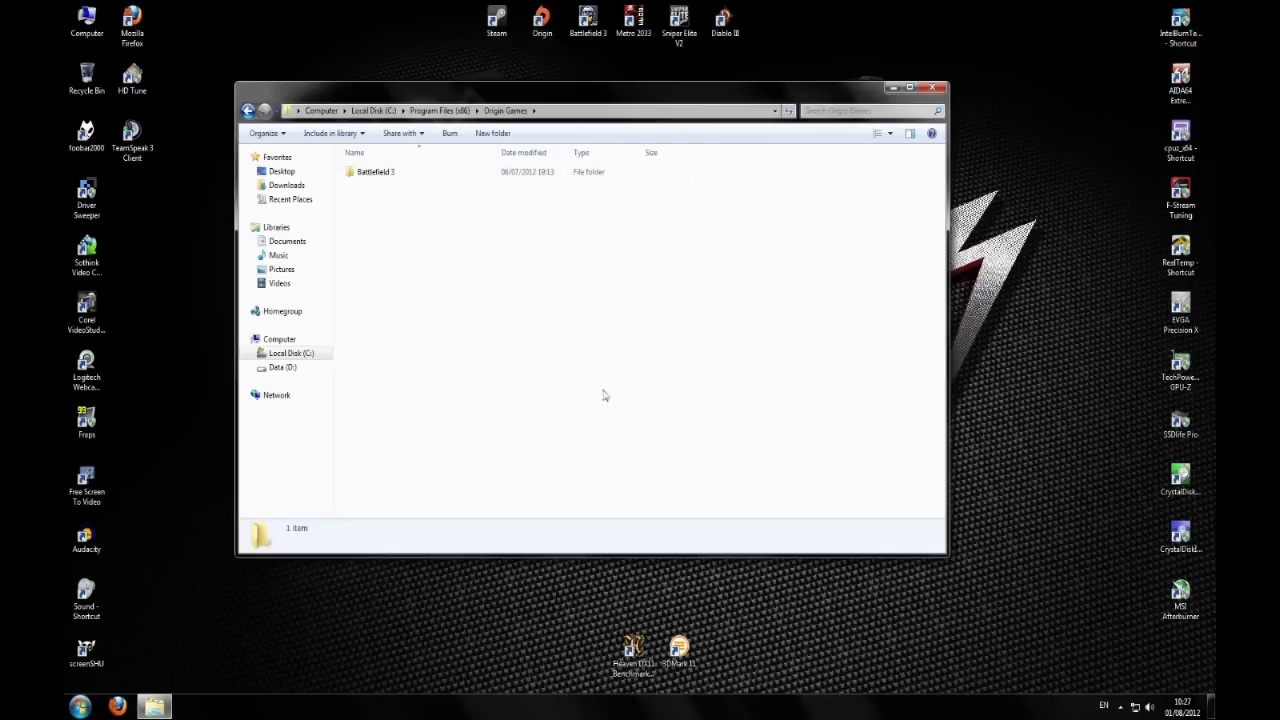
{"action": "double_click", "coordinate": [367, 175]}
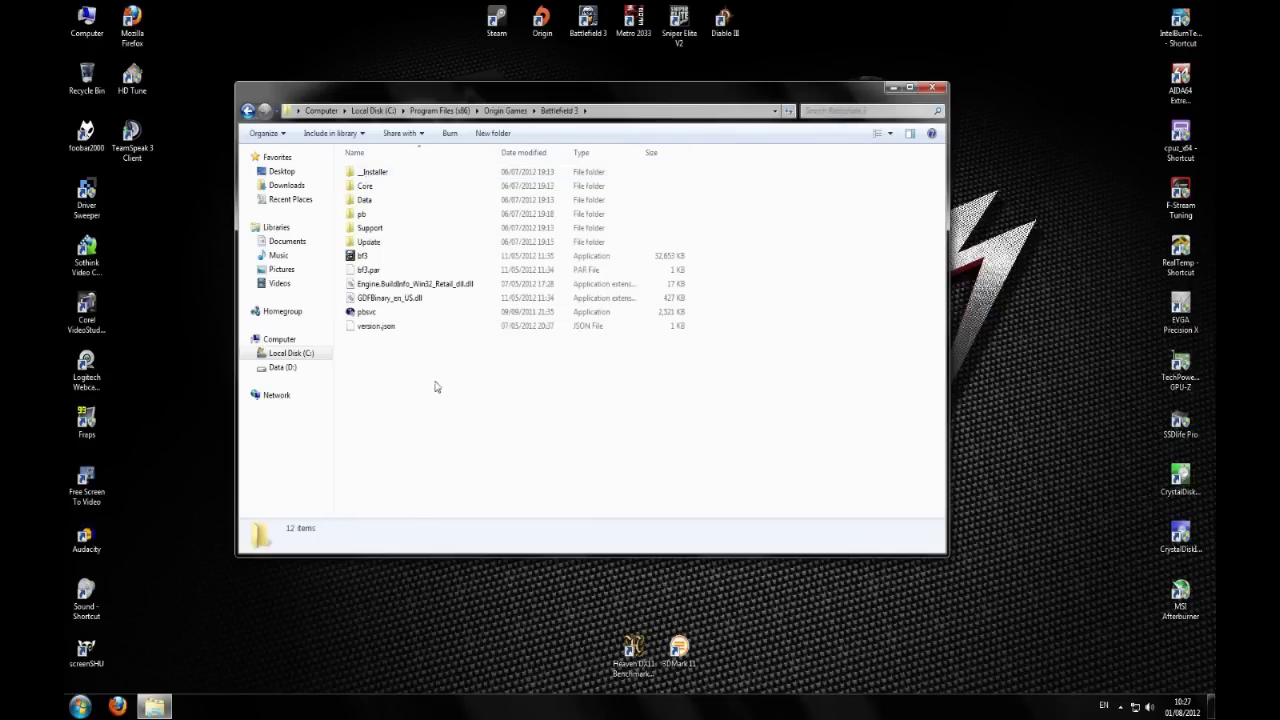
{"action": "double_click", "coordinate": [369, 242]}
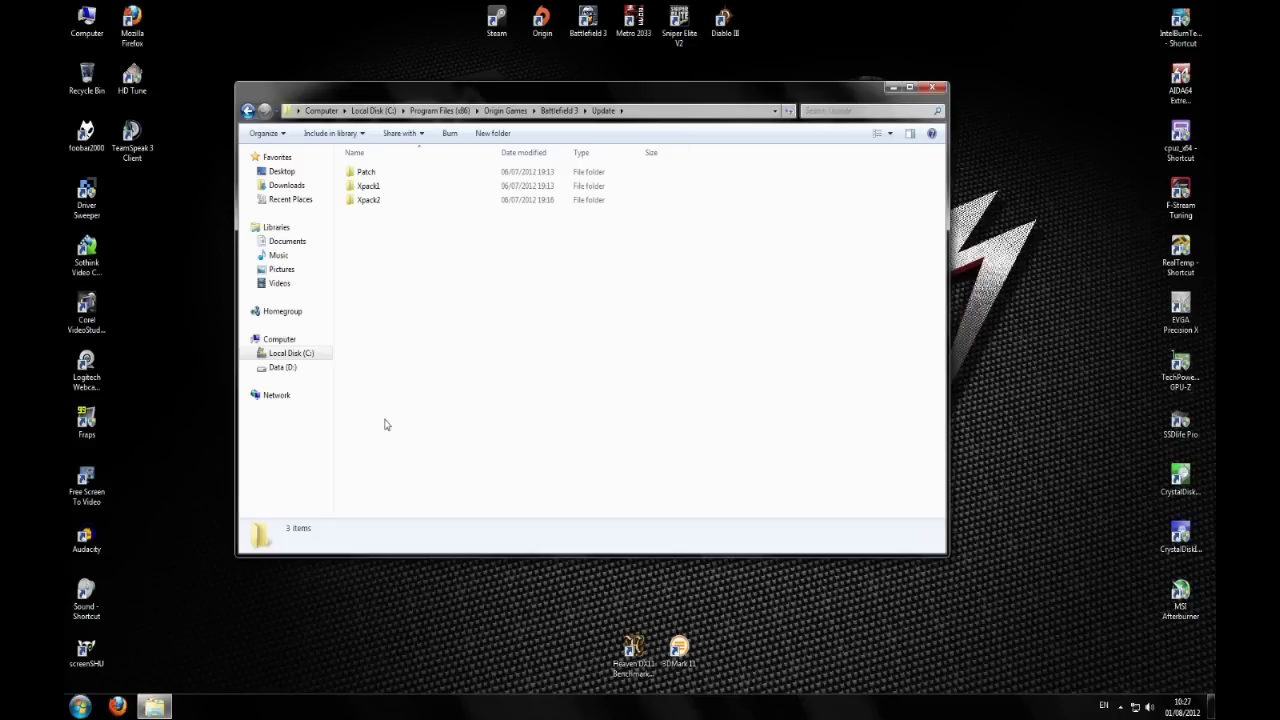
Select the Patch, Xpack1 and Xpack2 folders inside Update, and go back up to Program Files (x86)
{"action": "left_click", "coordinate": [372, 172]}
{"action": "left_click", "coordinate": [385, 200], "text": "shift"}
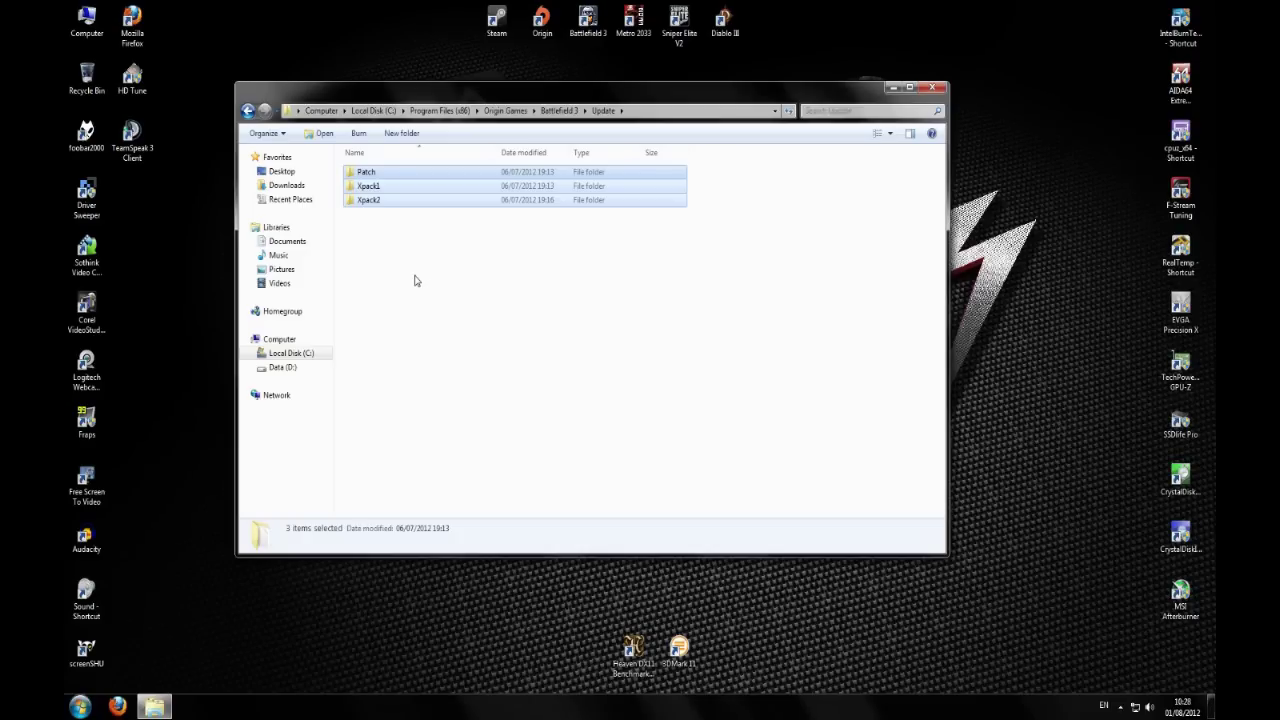
{"action": "left_click", "coordinate": [248, 111]}
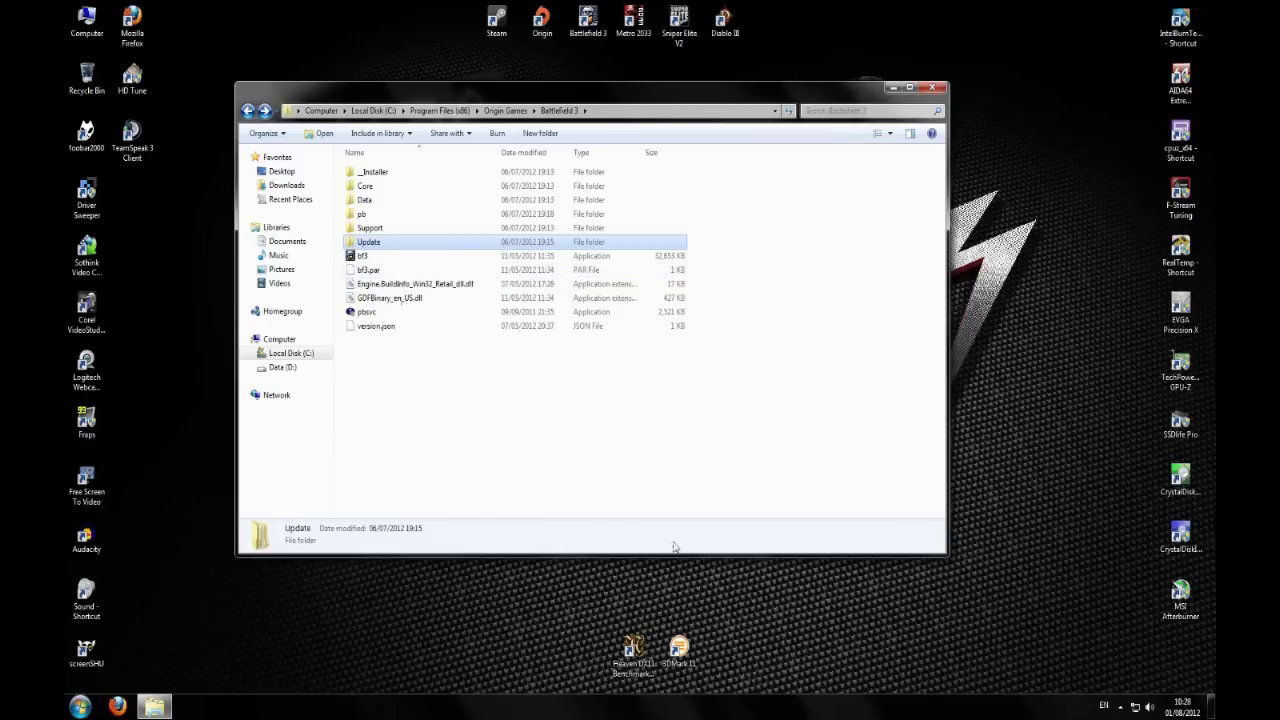
{"action": "left_click_drag", "start_coordinate": [560, 92], "coordinate": [573, 115]}
{"action": "left_click", "coordinate": [261, 133]}
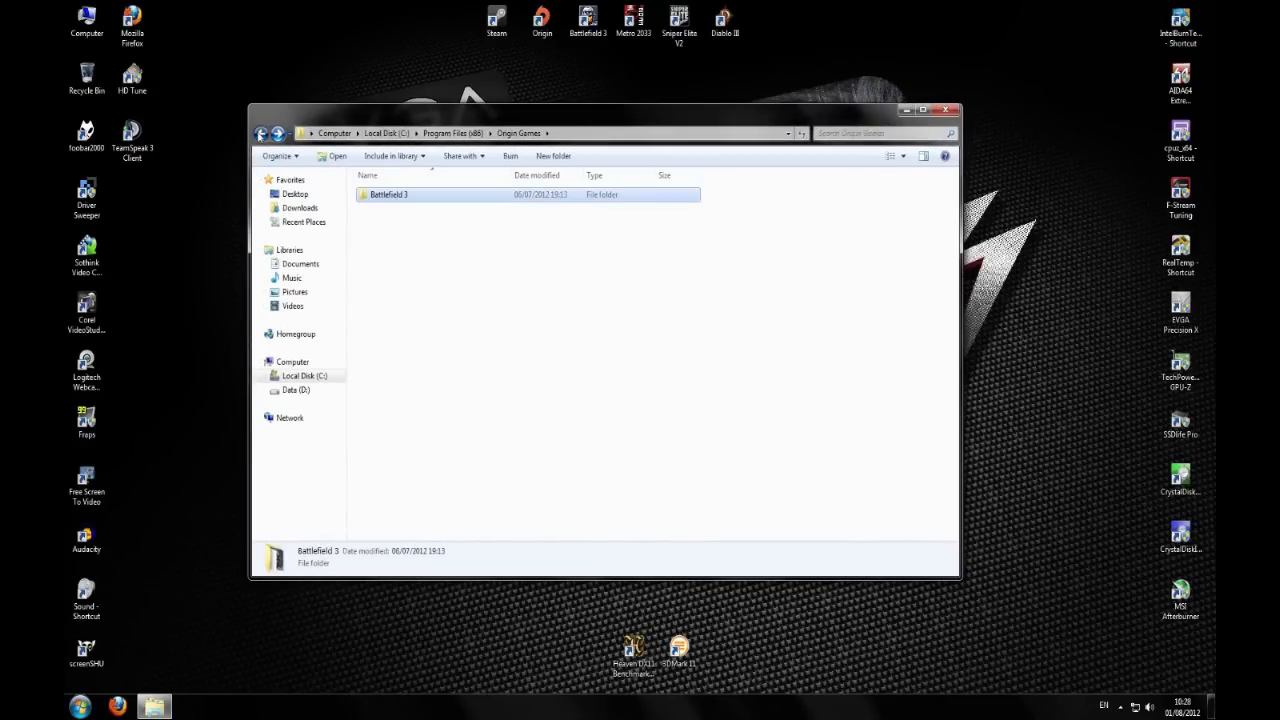
{"action": "left_click", "coordinate": [261, 133]}
Open the common folder inside Steam's steamapps folder and select all the game folders in it
{"action": "scroll", "coordinate": [440, 380], "scroll_direction": "down", "scroll_amount": 7}
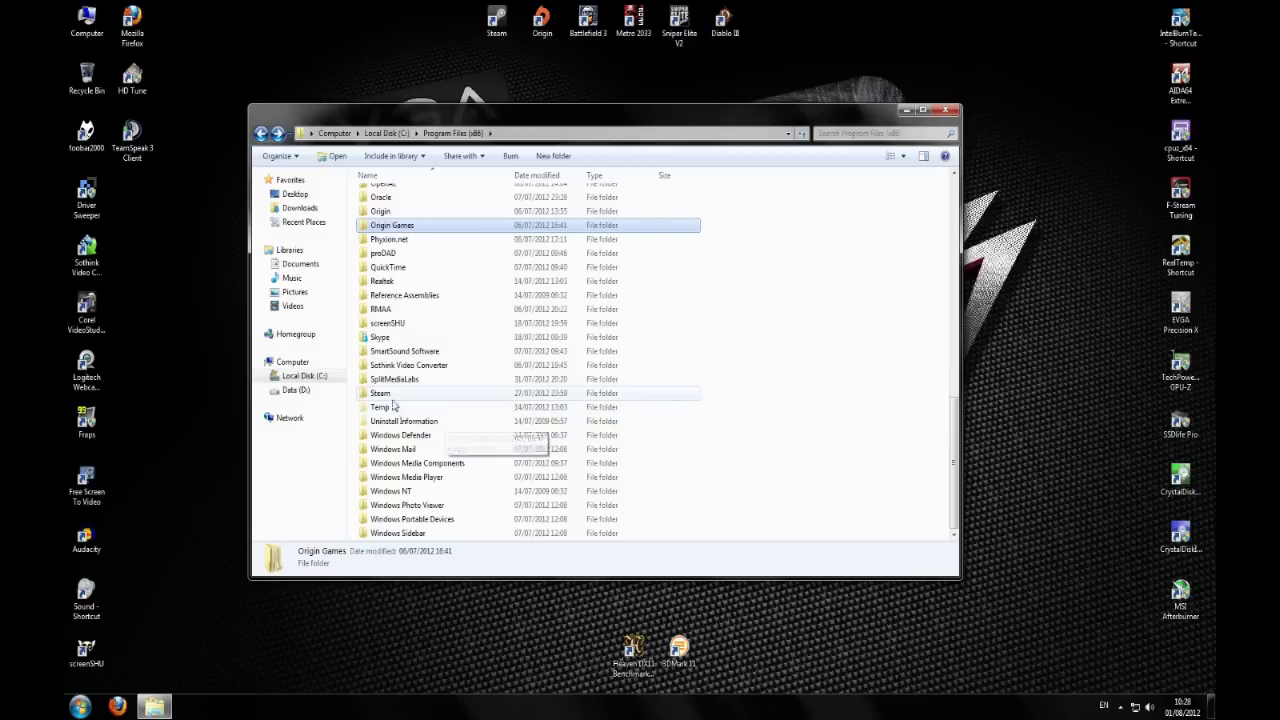
{"action": "double_click", "coordinate": [381, 399]}
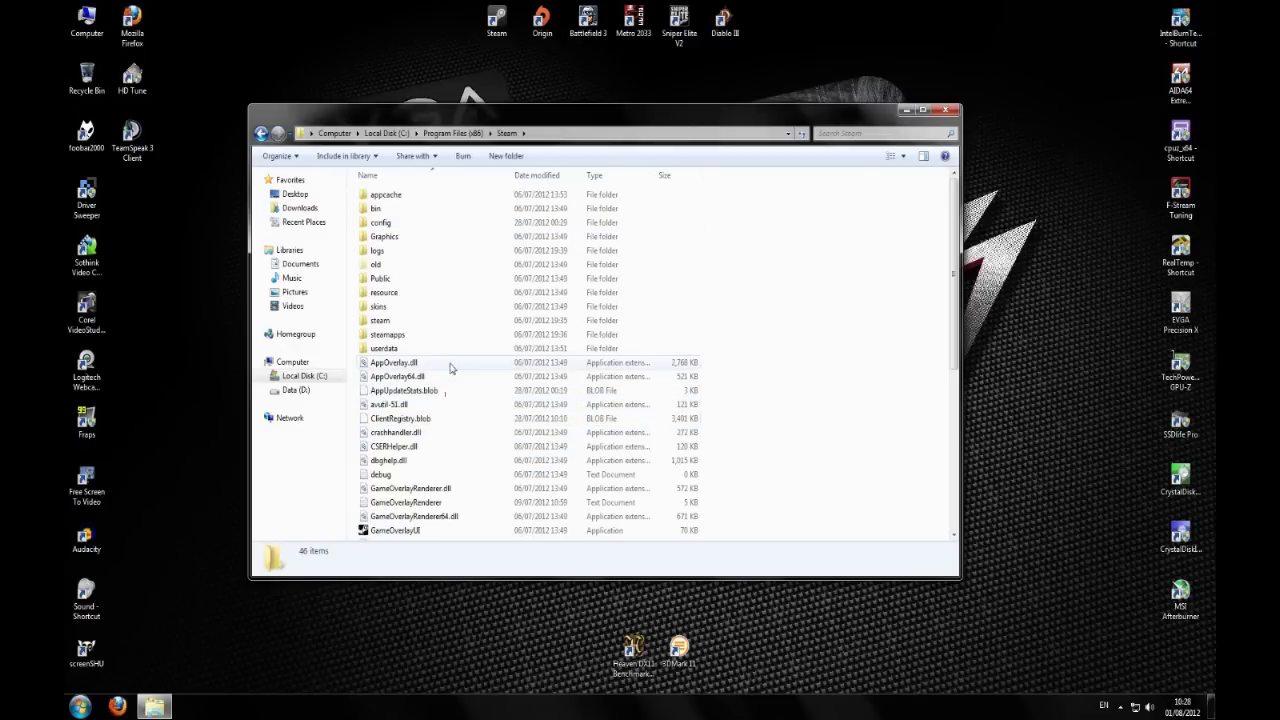
{"action": "double_click", "coordinate": [387, 335]}
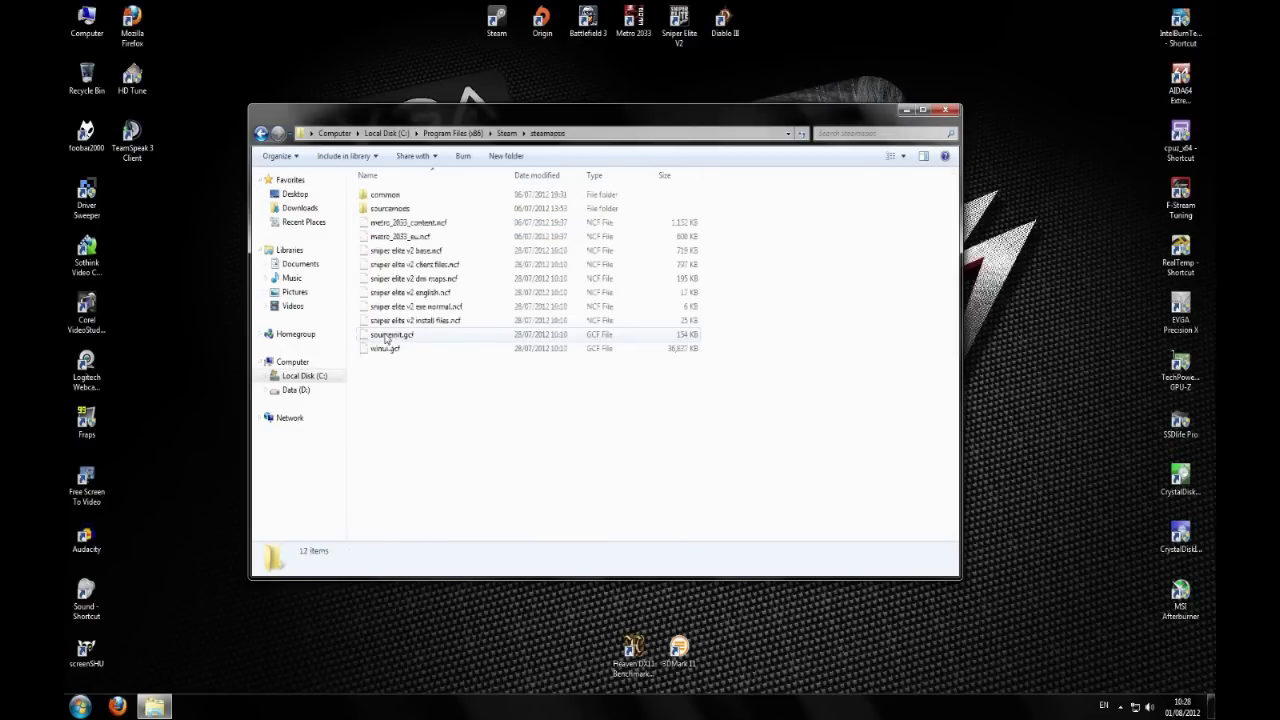
{"action": "double_click", "coordinate": [384, 196]}
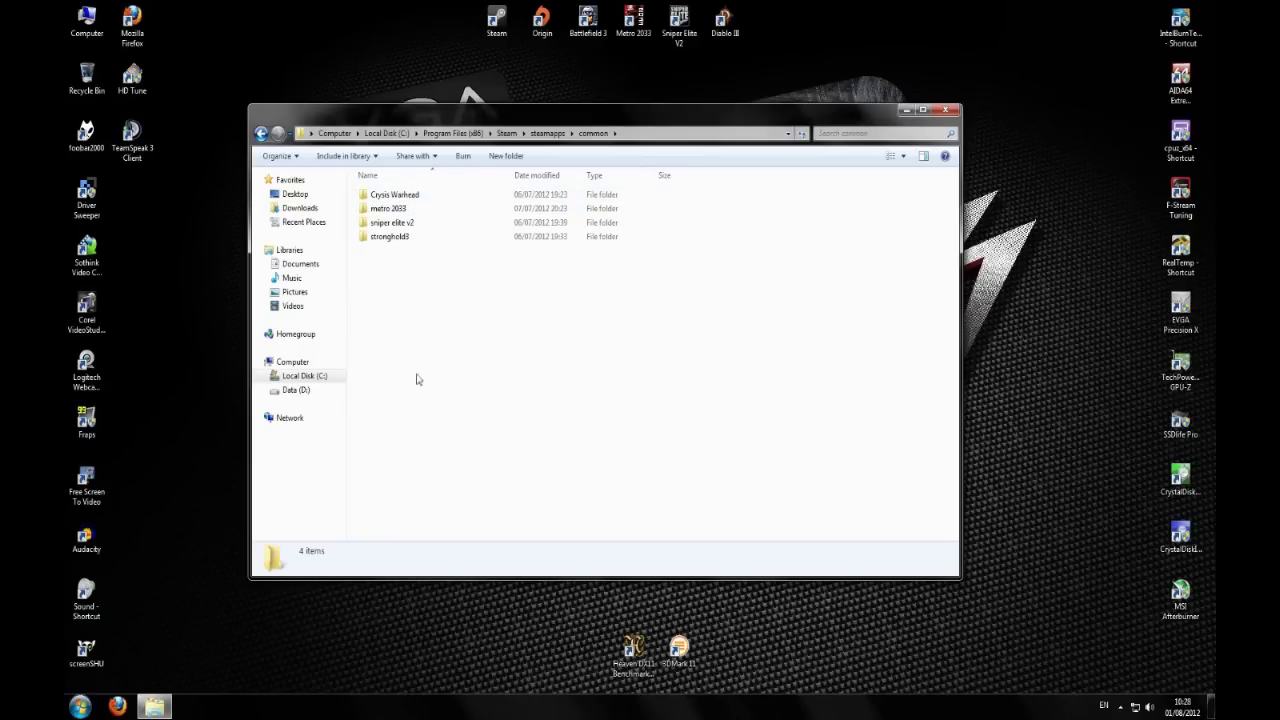
{"action": "left_click", "coordinate": [376, 200]}
{"action": "key", "text": "ctrl+a"}
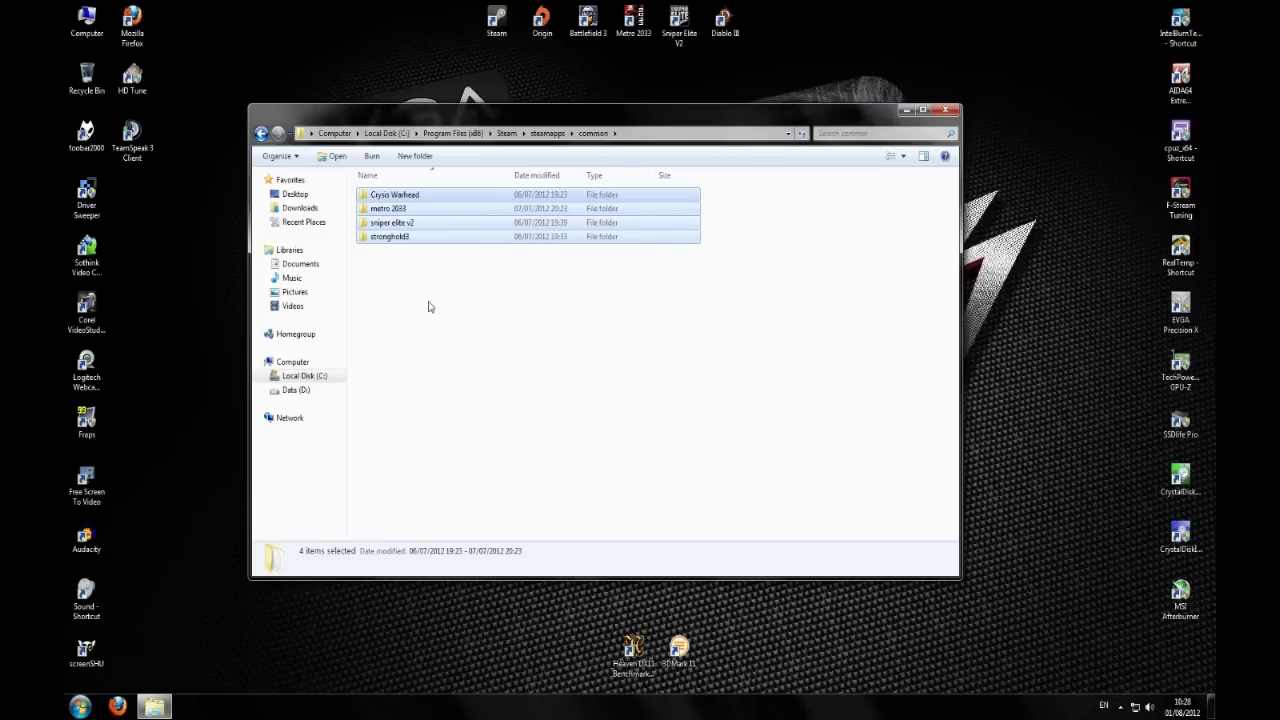
Go back to the Steam folder and reopen the common folder through steamapps
{"action": "left_click", "coordinate": [261, 133]}
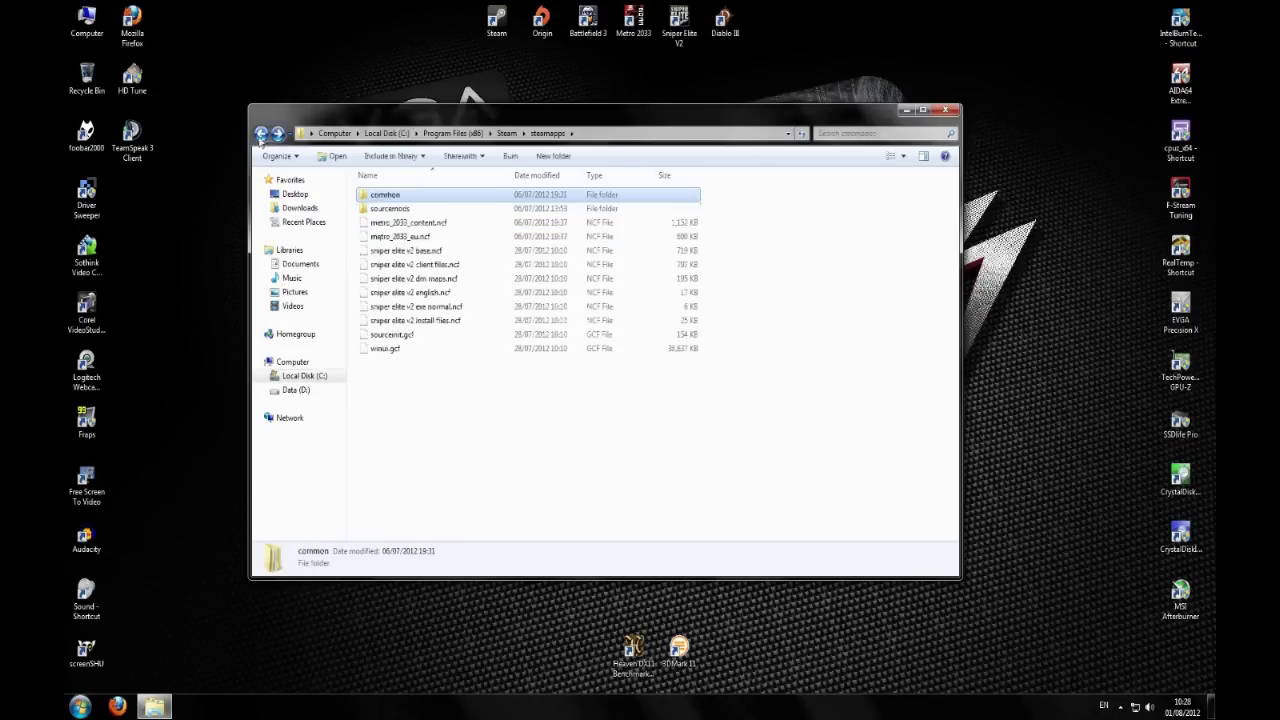
{"action": "left_click", "coordinate": [261, 133]}
{"action": "double_click", "coordinate": [390, 334]}
{"action": "left_click", "coordinate": [383, 196]}
{"action": "double_click", "coordinate": [383, 196]}
Return from common to Program Files (x86) and close the Explorer window
{"action": "left_click", "coordinate": [261, 133]}
{"action": "left_click", "coordinate": [261, 133]}
{"action": "left_click", "coordinate": [261, 133]}
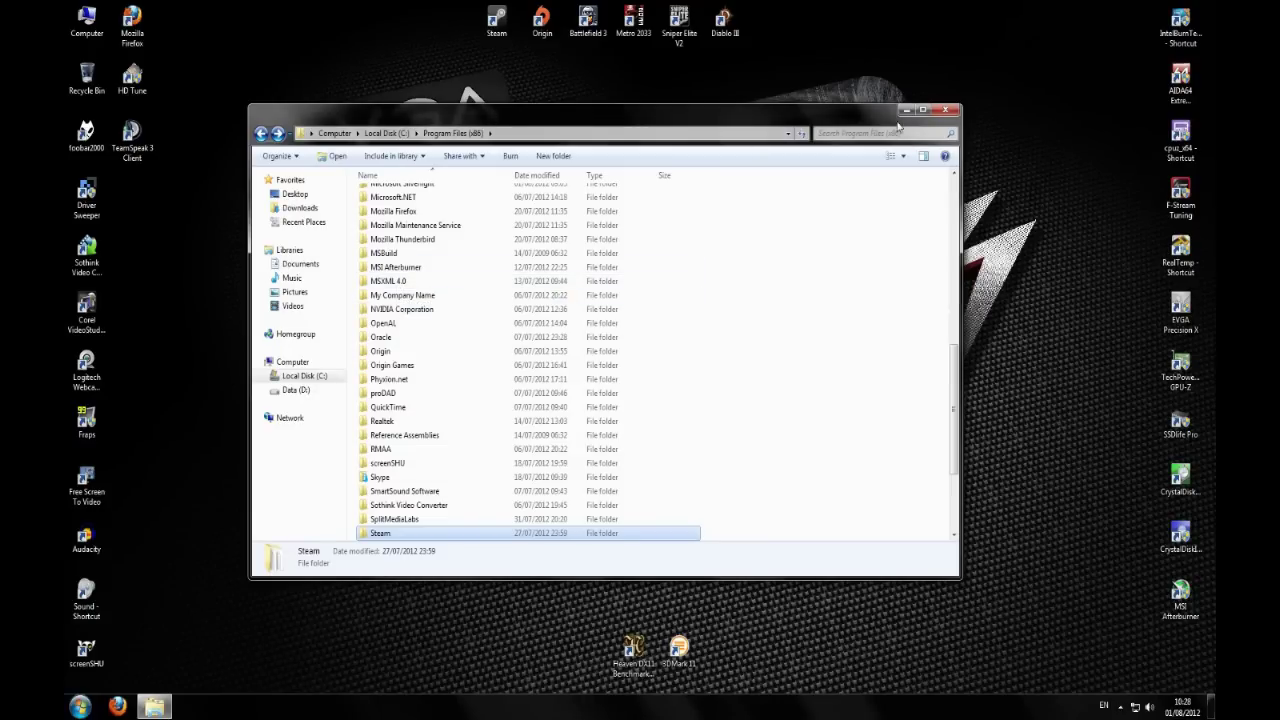
{"action": "left_click", "coordinate": [945, 110]}
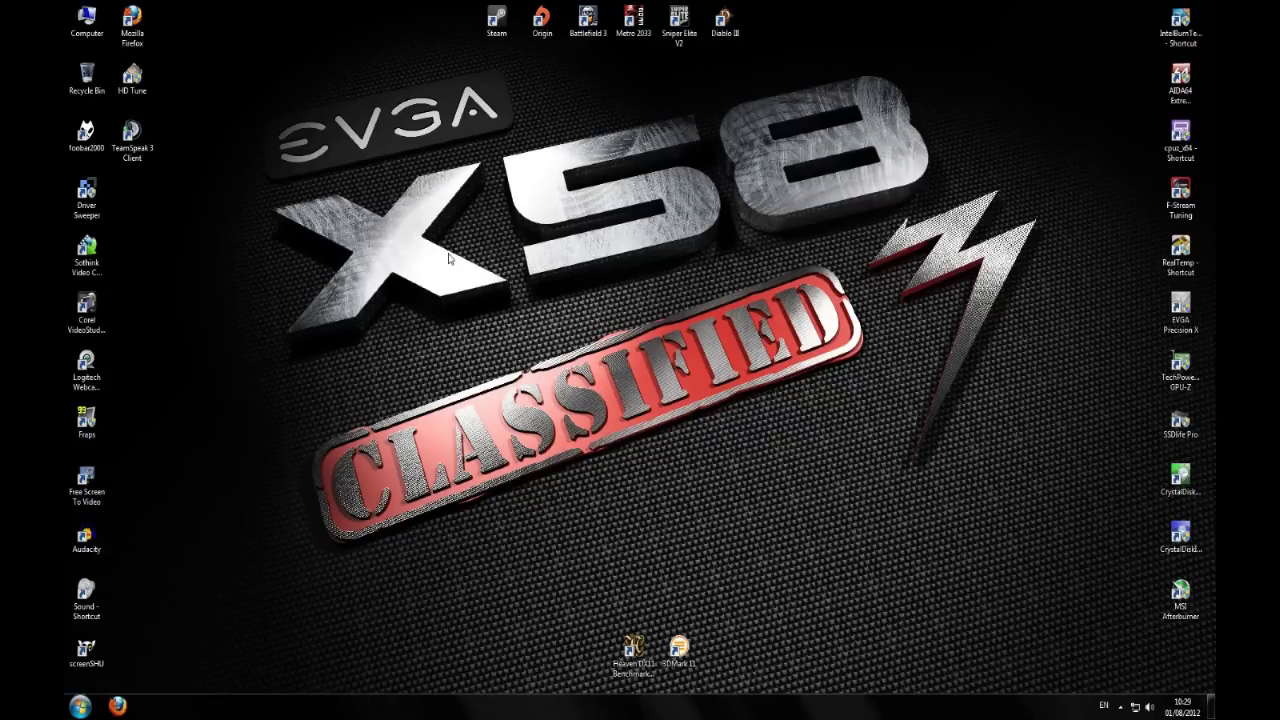
{"action": "left_click", "coordinate": [80, 706]}
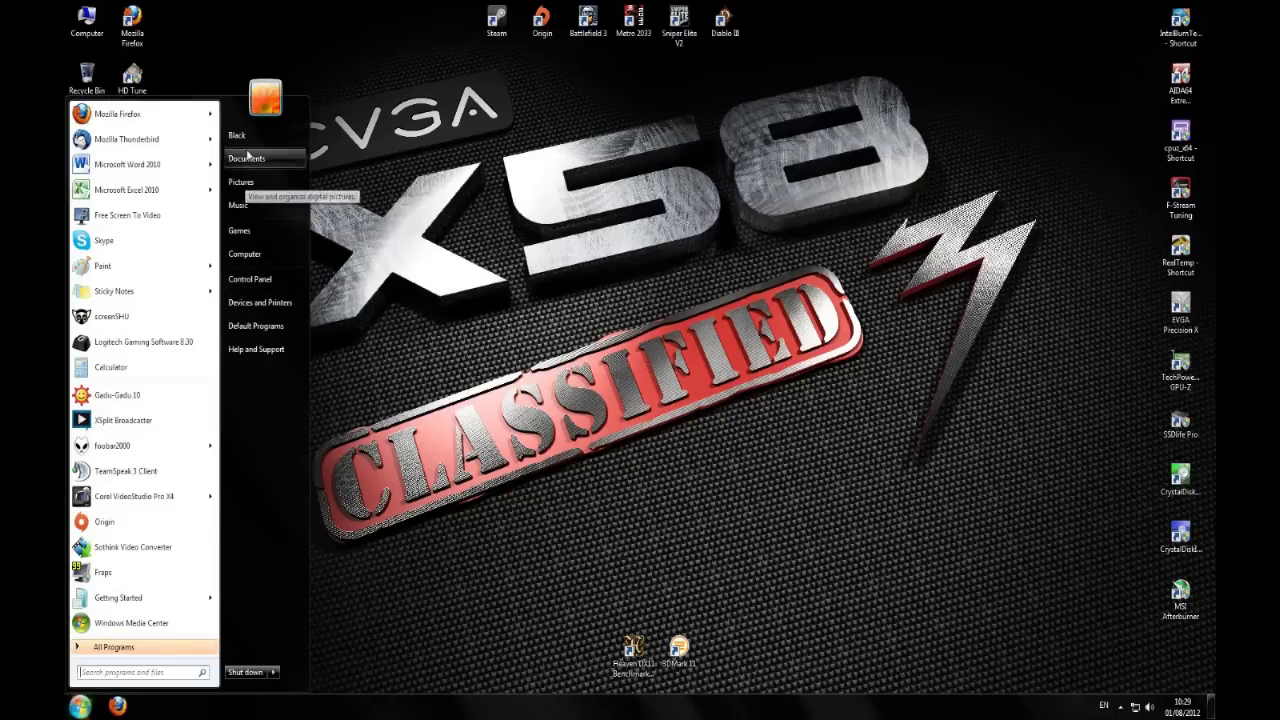
{"action": "left_click", "coordinate": [428, 360]}
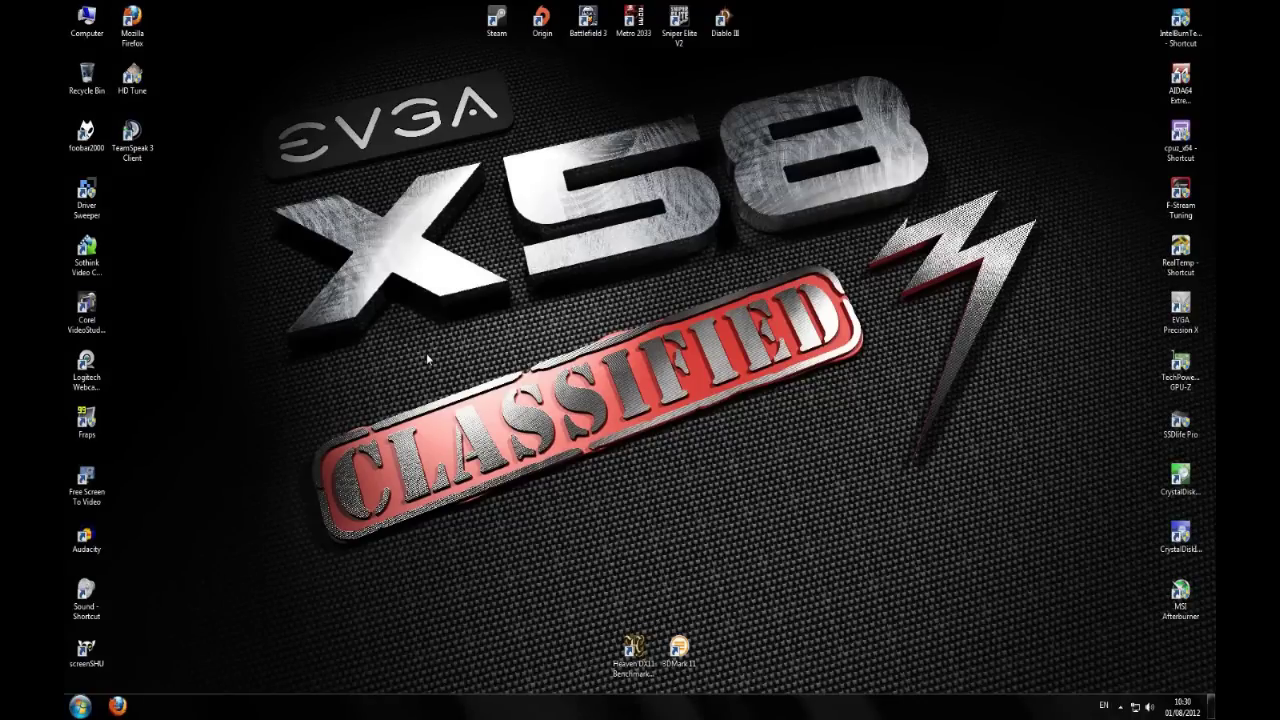
Open the Download folder on Data (D:) from Computer to view its installers, and close the window
{"action": "double_click", "coordinate": [86, 17]}
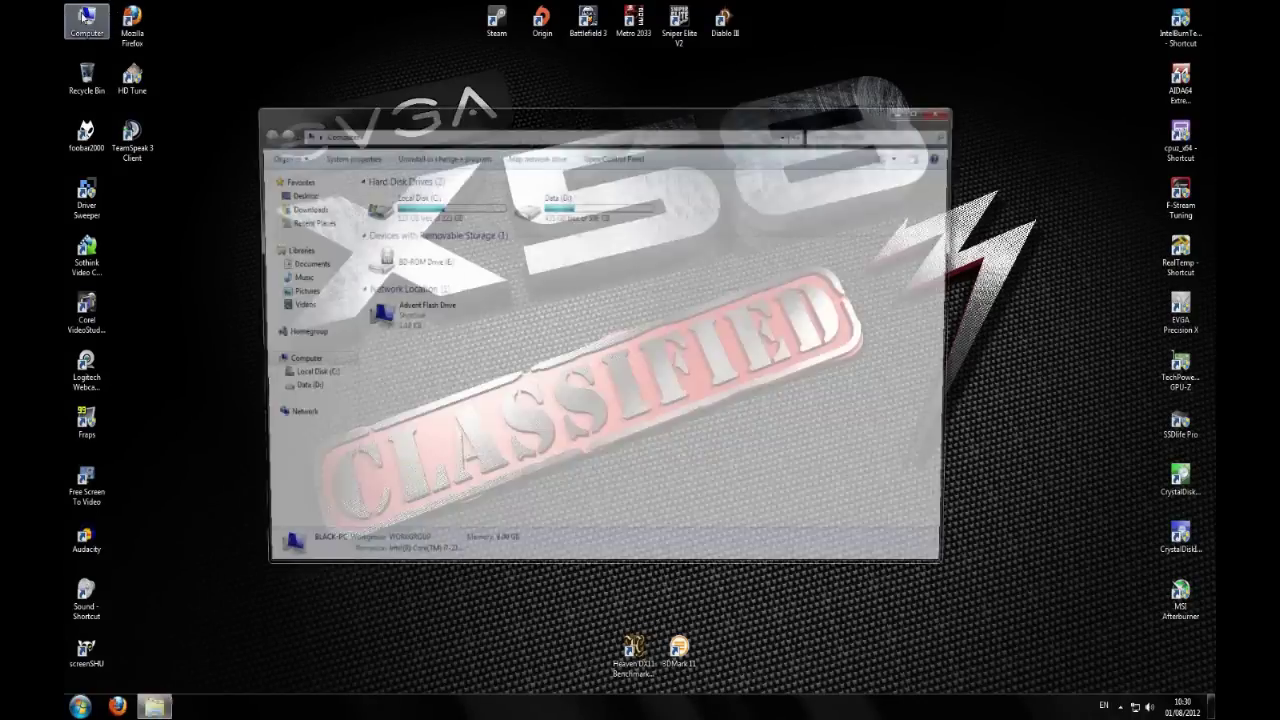
{"action": "double_click", "coordinate": [575, 205]}
{"action": "left_click", "coordinate": [385, 223]}
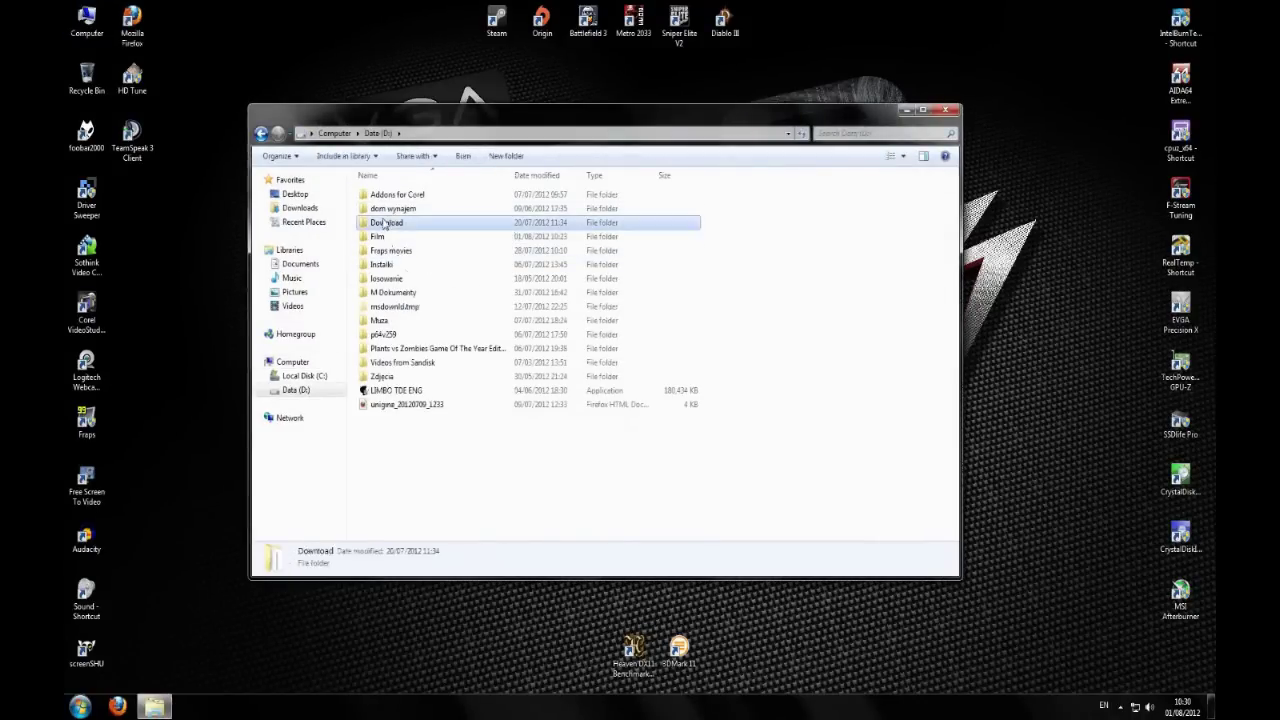
{"action": "double_click", "coordinate": [385, 223]}
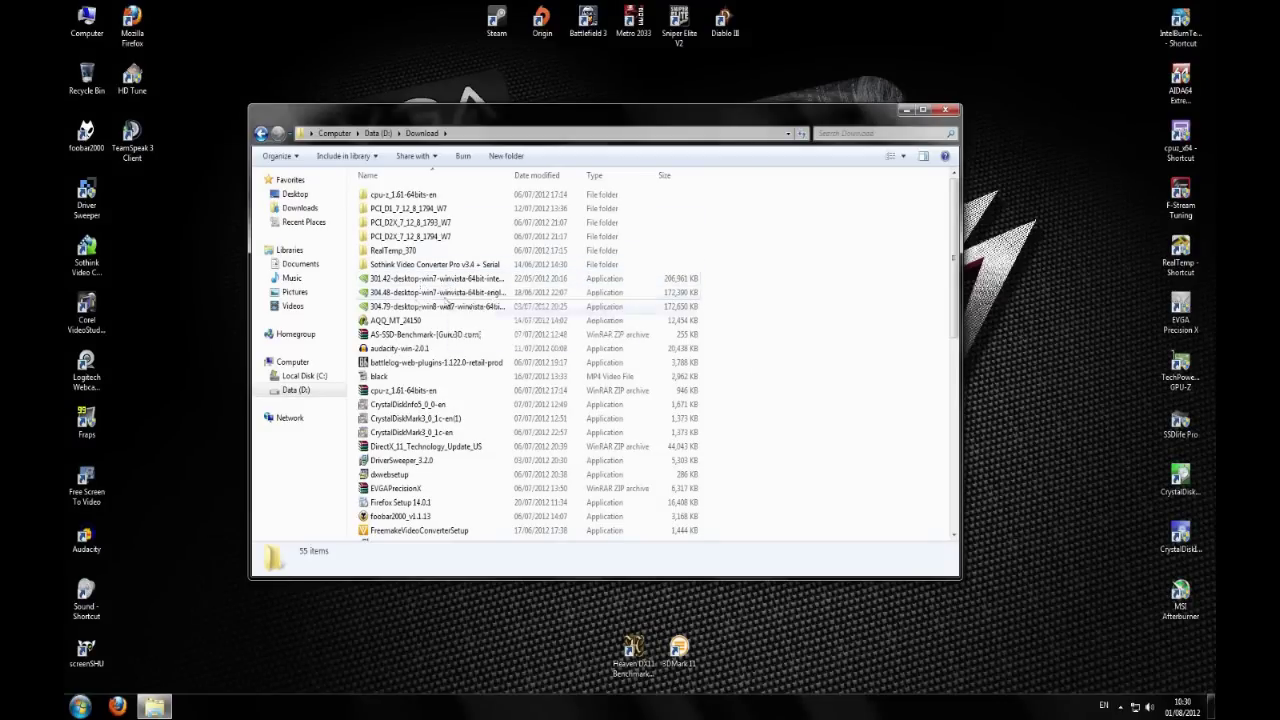
{"action": "left_click_drag", "start_coordinate": [566, 121], "coordinate": [600, 117]}
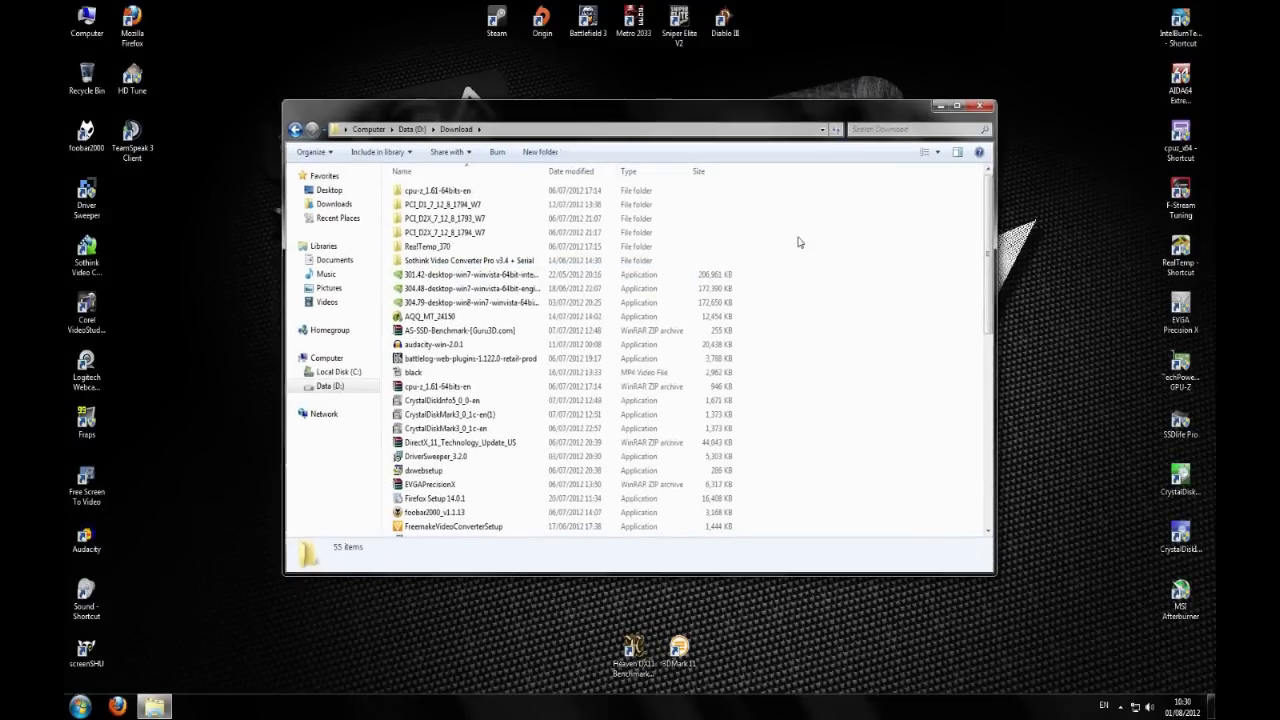
{"action": "left_click", "coordinate": [979, 107]}
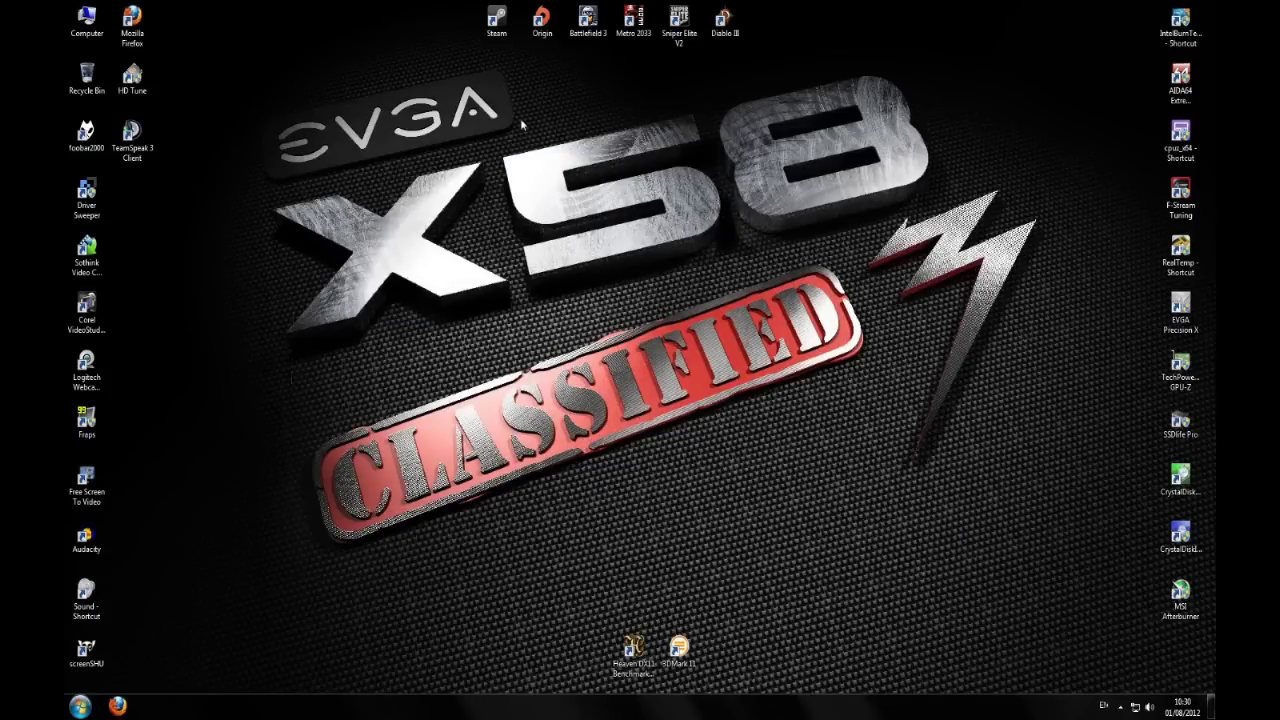